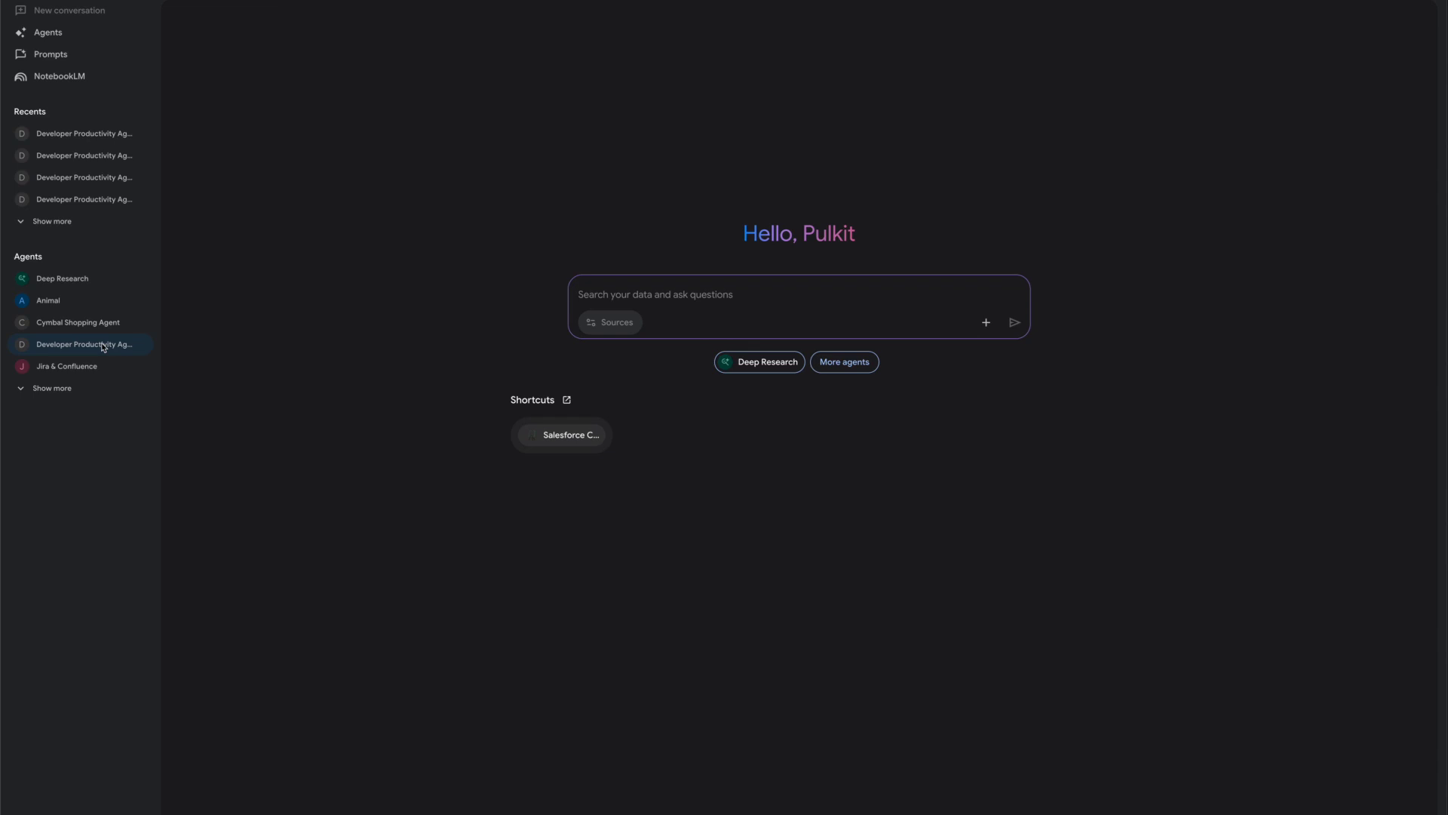
Step: Start a chat with the Developer Productivity Agent from the Agents list in the sidebar
{"action": "left_click", "coordinate": [103, 347]}
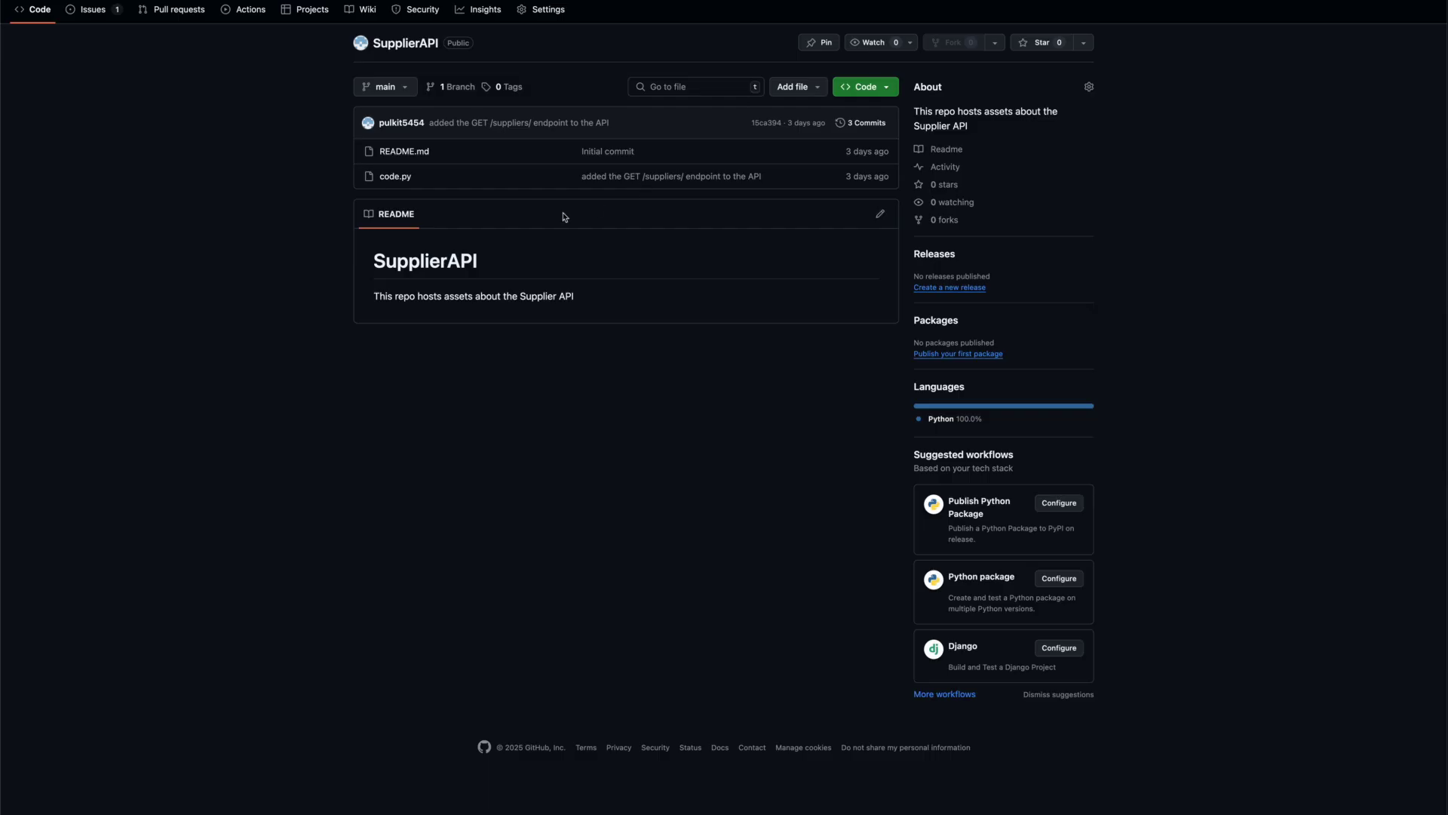
Step: Open code.py from the SupplierAPI repository's file list
{"action": "left_click", "coordinate": [389, 180]}
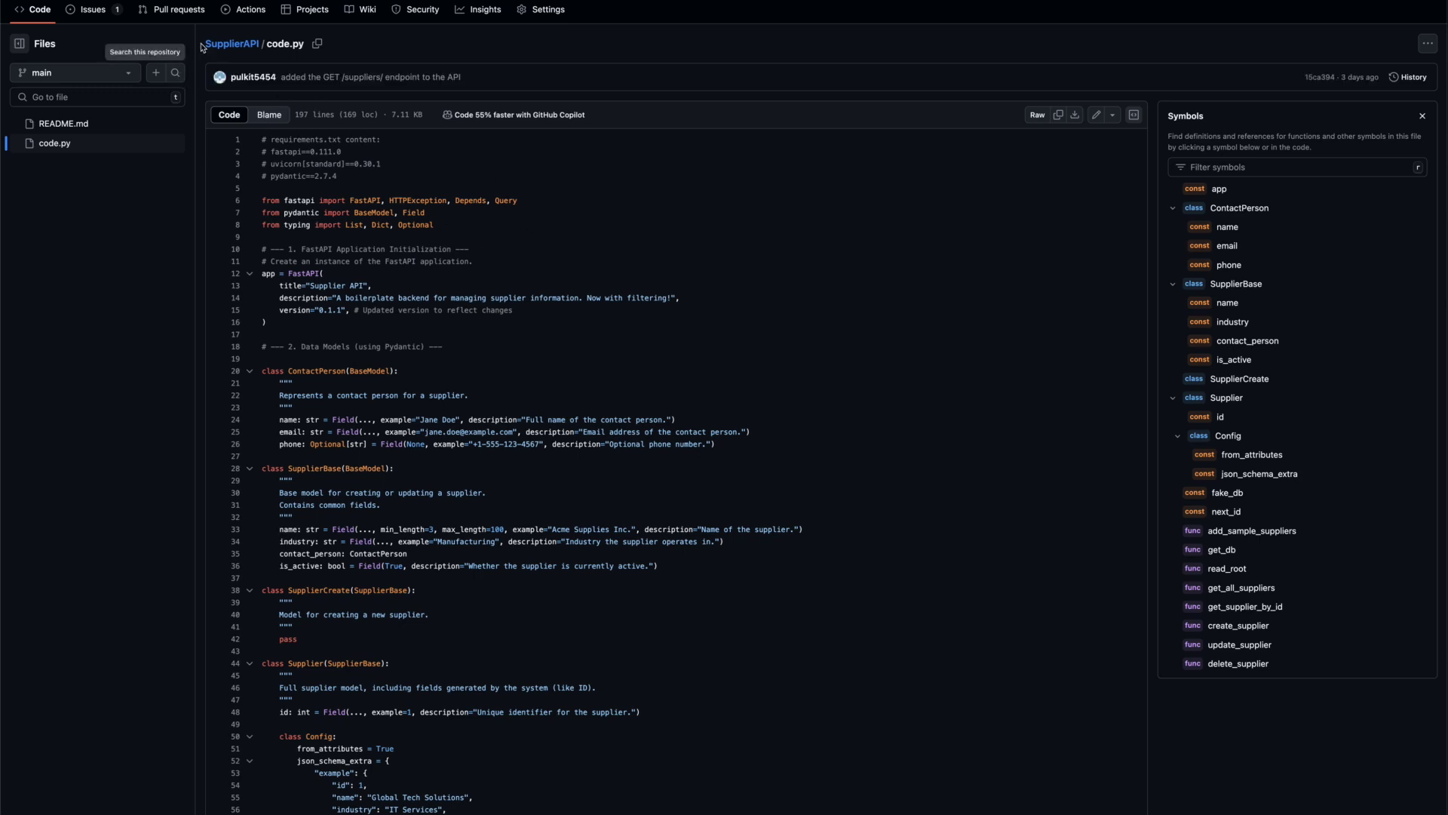
Step: Go back from code.py to the SupplierAPI repository home page
{"action": "key", "text": "alt+Left"}
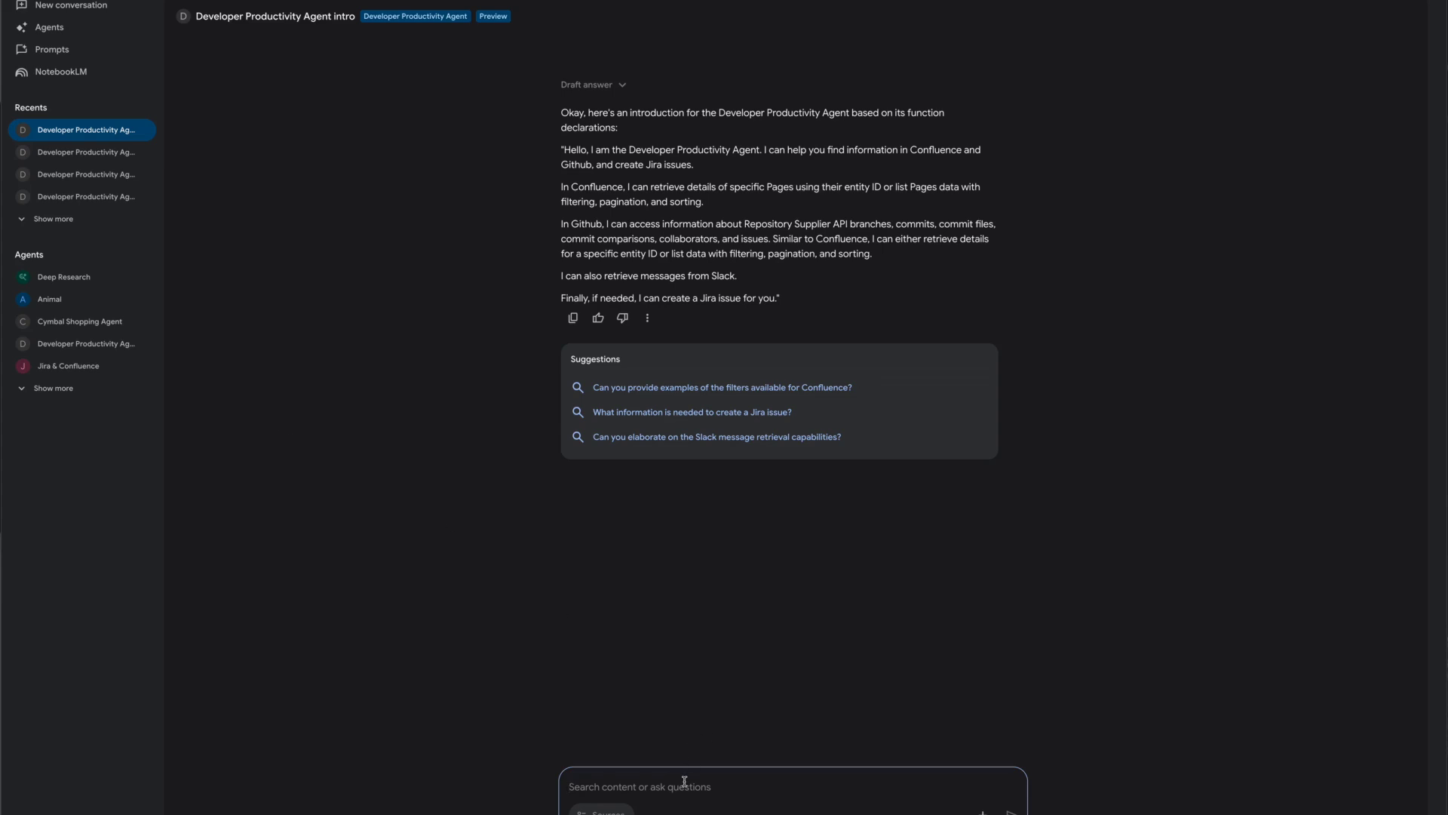
Step: Ask the agent how to call the Supplier API, then highlight the API key line in its reply
{"action": "type", "text": "I want to get info on how to call the Supplier API. Can you check confluence for any pages that might be related to it?"}
{"action": "key", "text": "Return"}
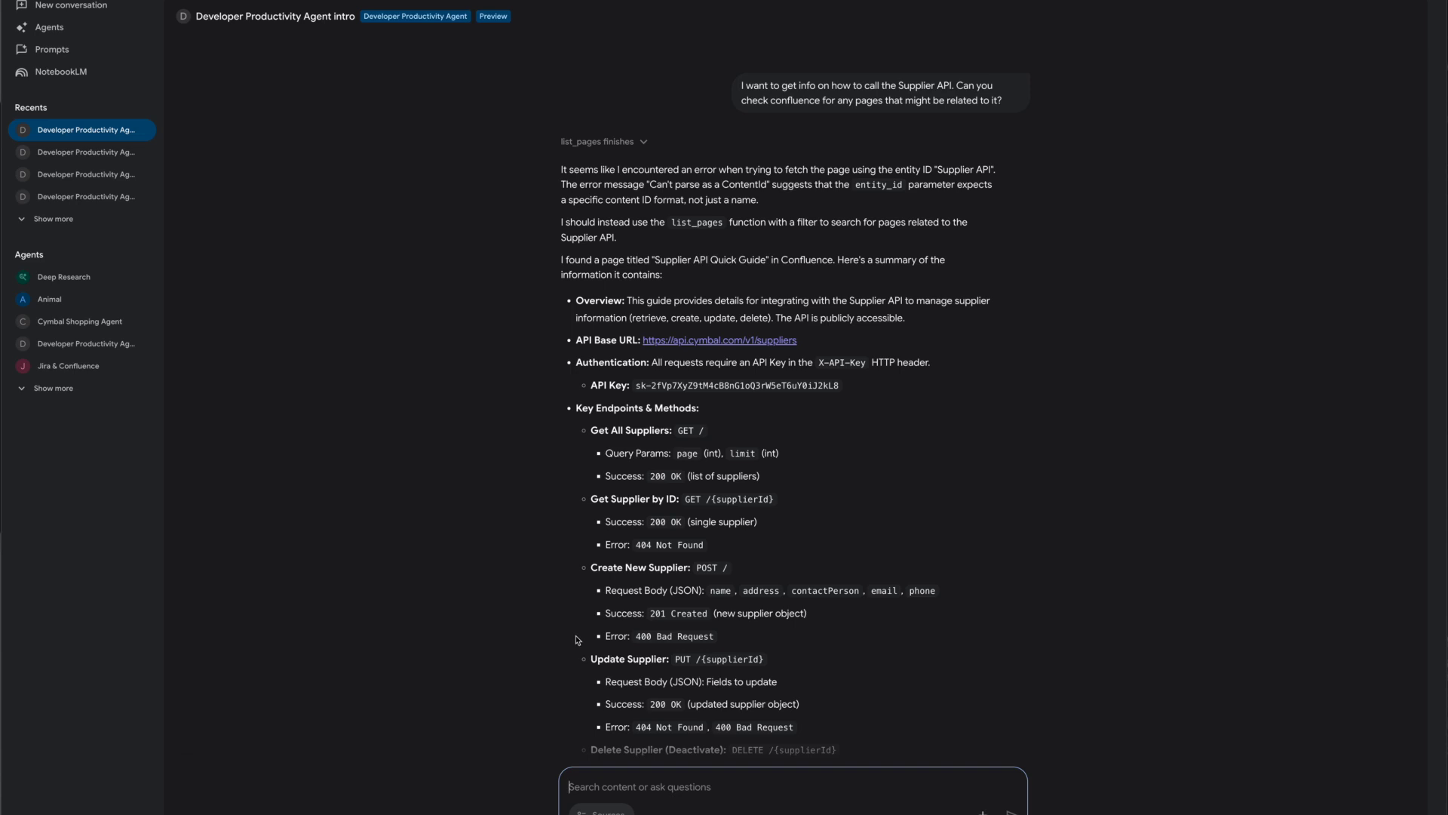
{"action": "left_click_drag", "start_coordinate": [797, 303], "coordinate": [574, 309]}
{"action": "left_click_drag", "start_coordinate": [860, 352], "coordinate": [586, 351]}
{"action": "left_click", "coordinate": [875, 358]}
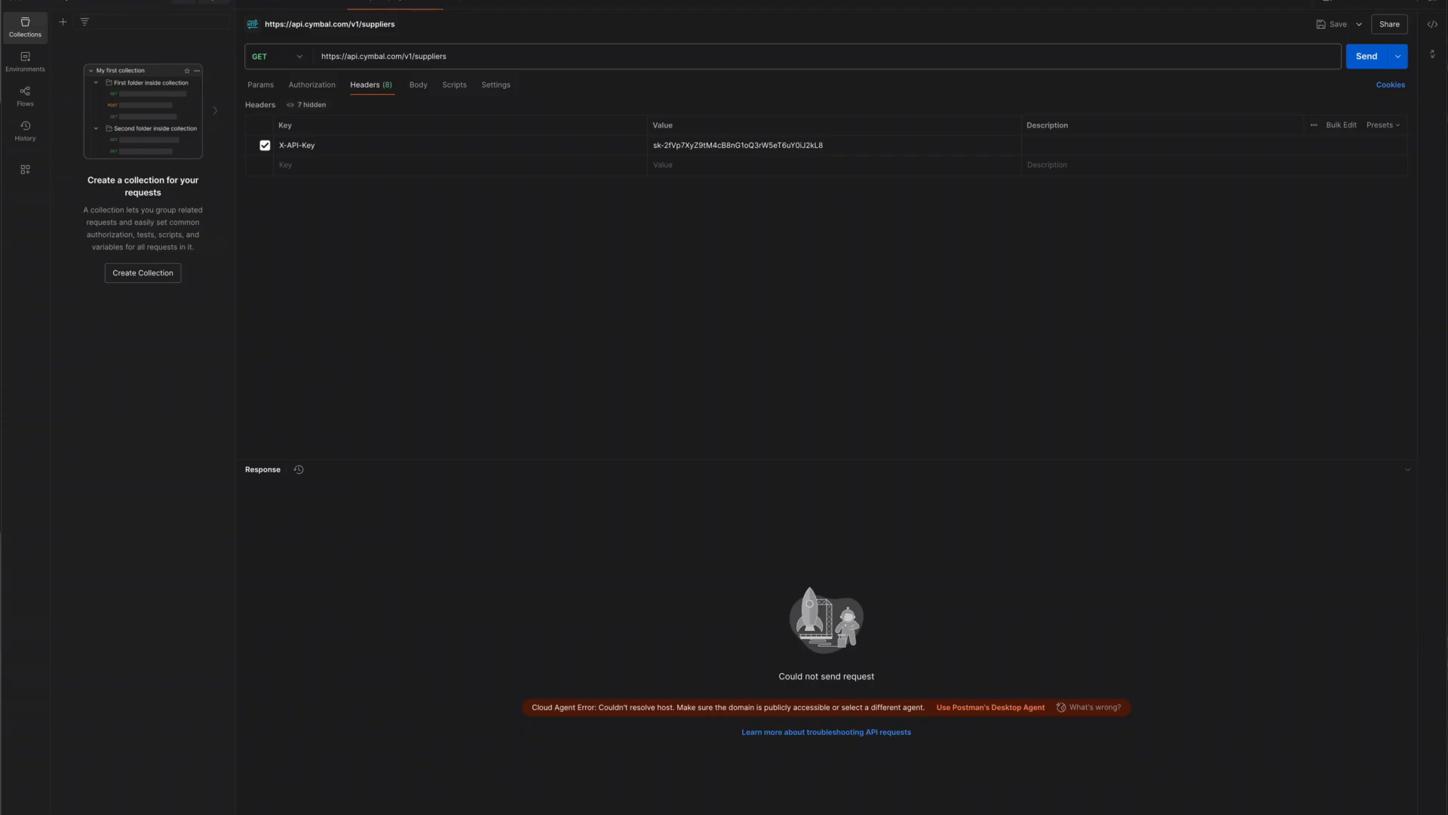
Step: Check the suppliers URL and X-API-Key header value, then resend the GET request
{"action": "left_click_drag", "start_coordinate": [446, 56], "coordinate": [321, 57]}
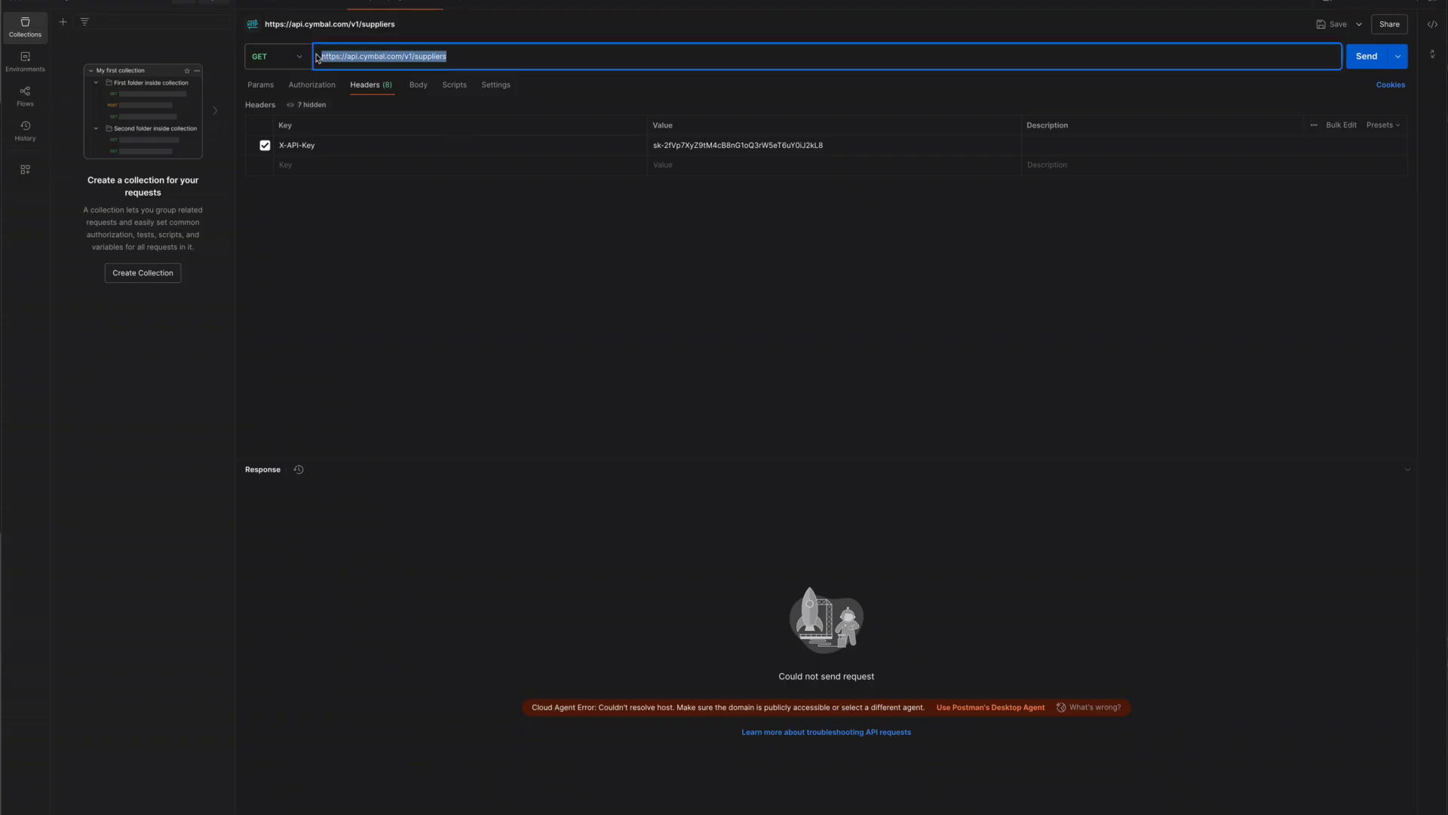
{"action": "left_click_drag", "start_coordinate": [833, 144], "coordinate": [654, 145]}
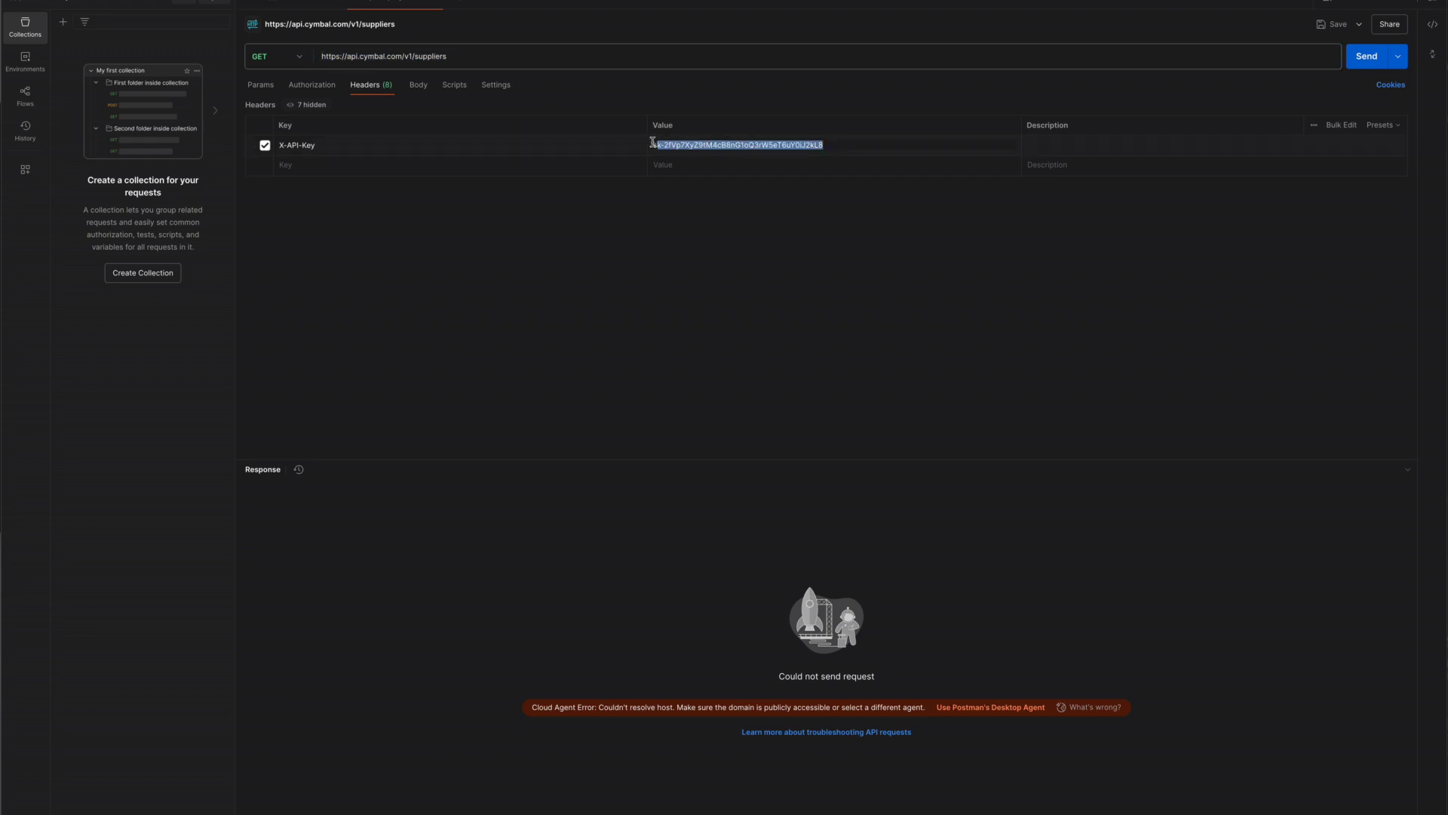
{"action": "left_click", "coordinate": [1371, 57]}
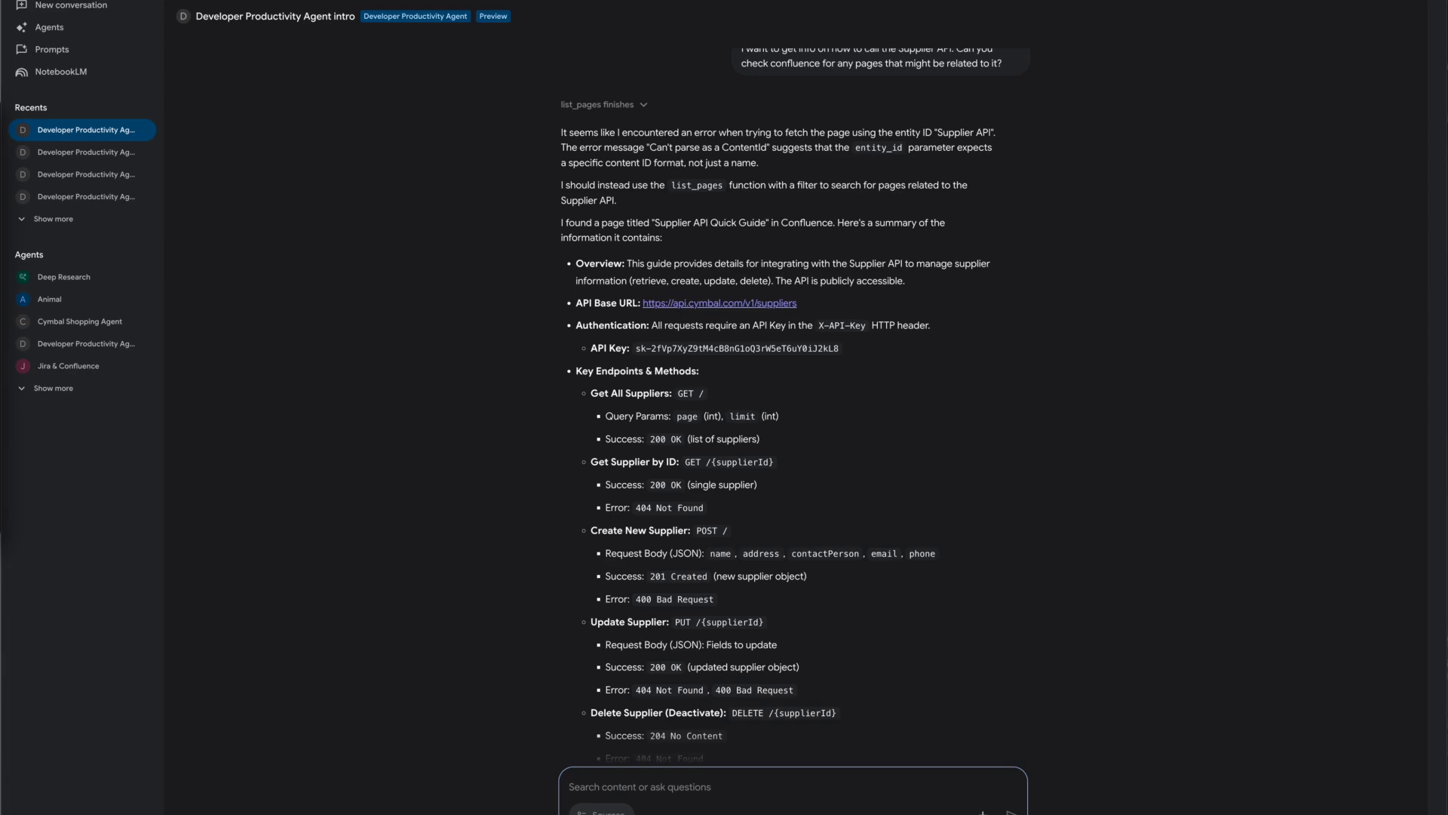
Step: Ask the agent why the API key fails per GitHub, then request the SupplierAPI commit list
{"action": "type", "text": "Ok, I tried the API Key and it didn't work. Do you have any information in Github about this?"}
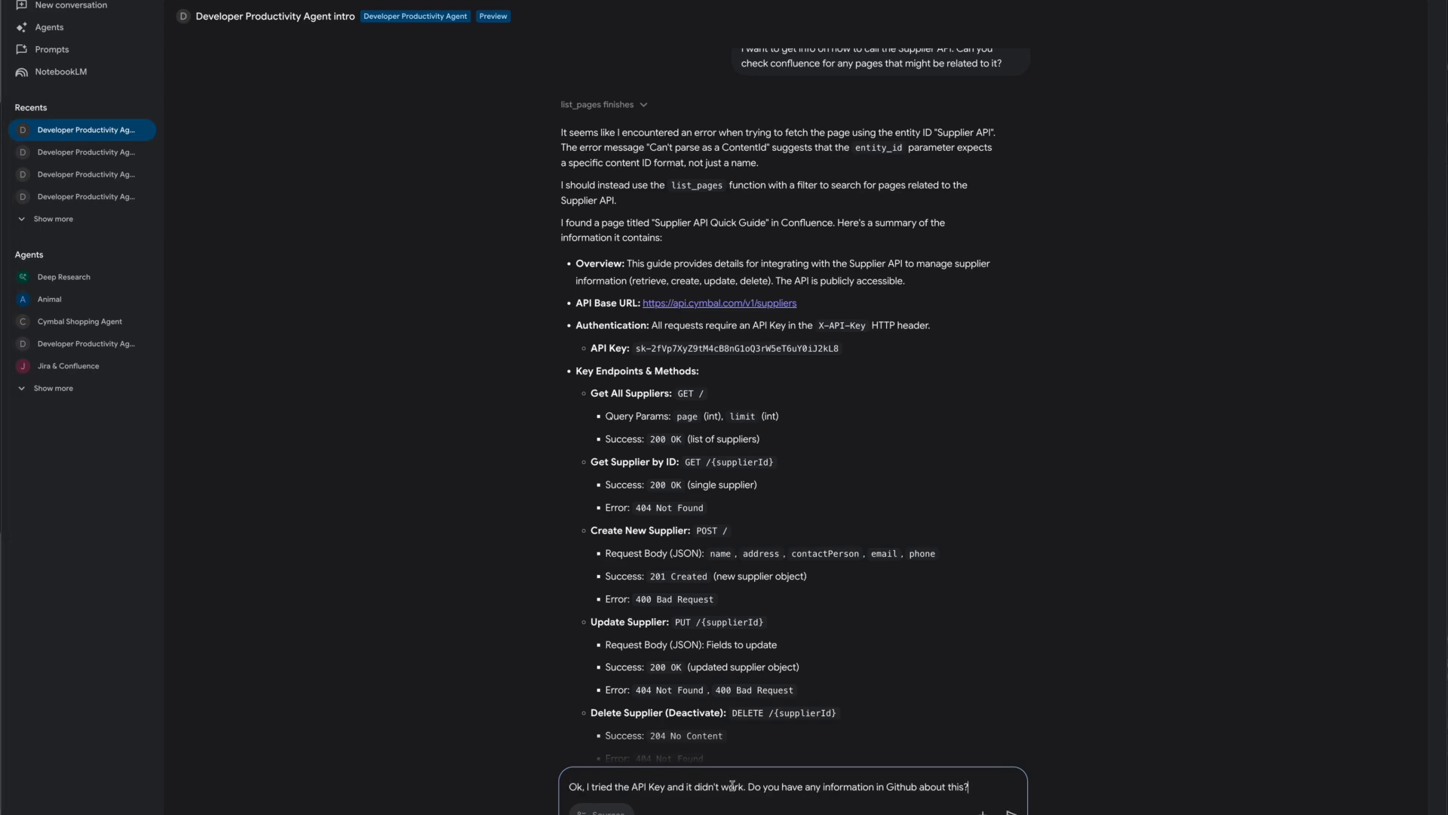
{"action": "key", "text": "Return"}
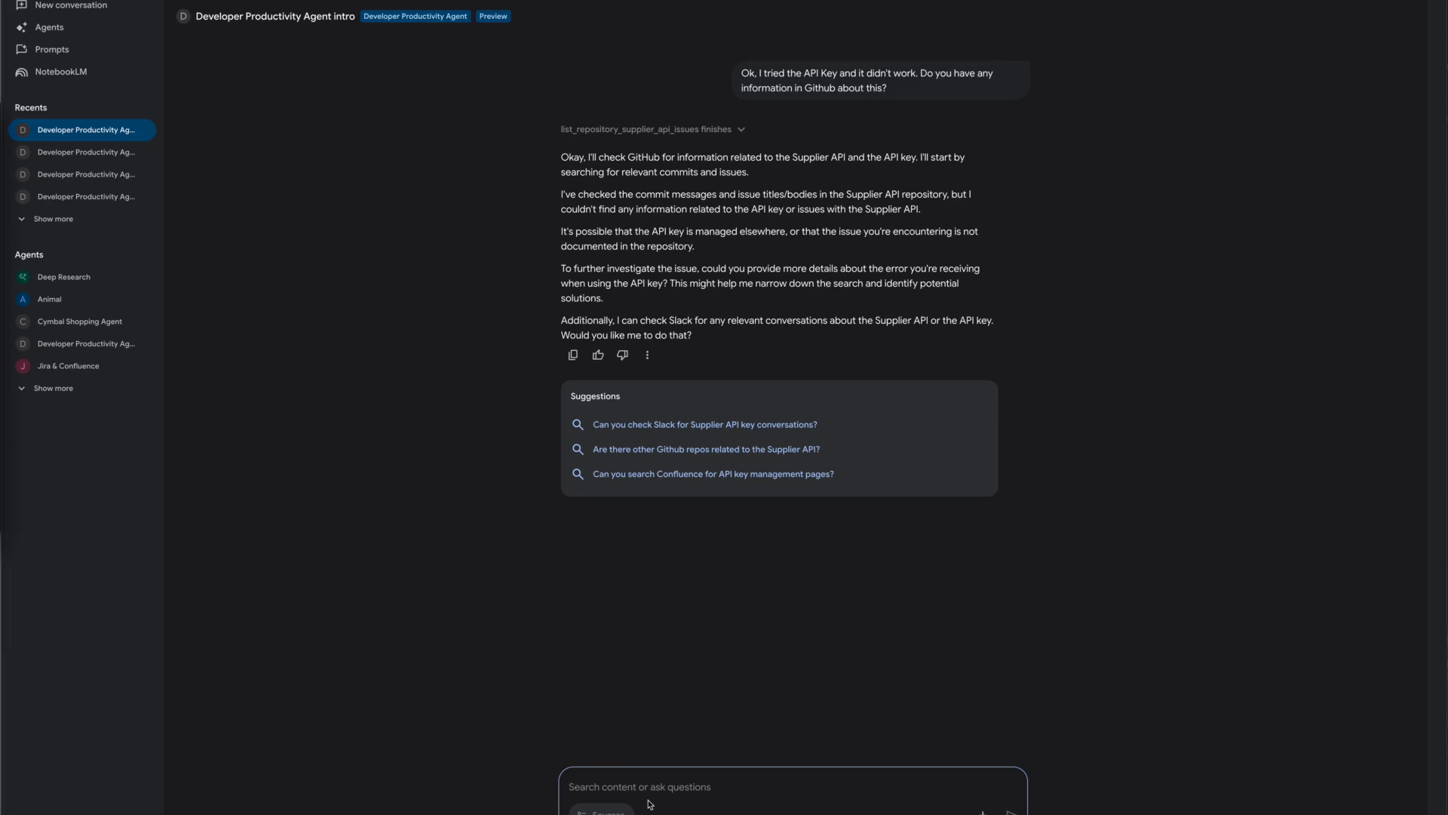
{"action": "type", "text": "Can you show me the commits in this repository along with the commit messages?"}
{"action": "key", "text": "Return"}
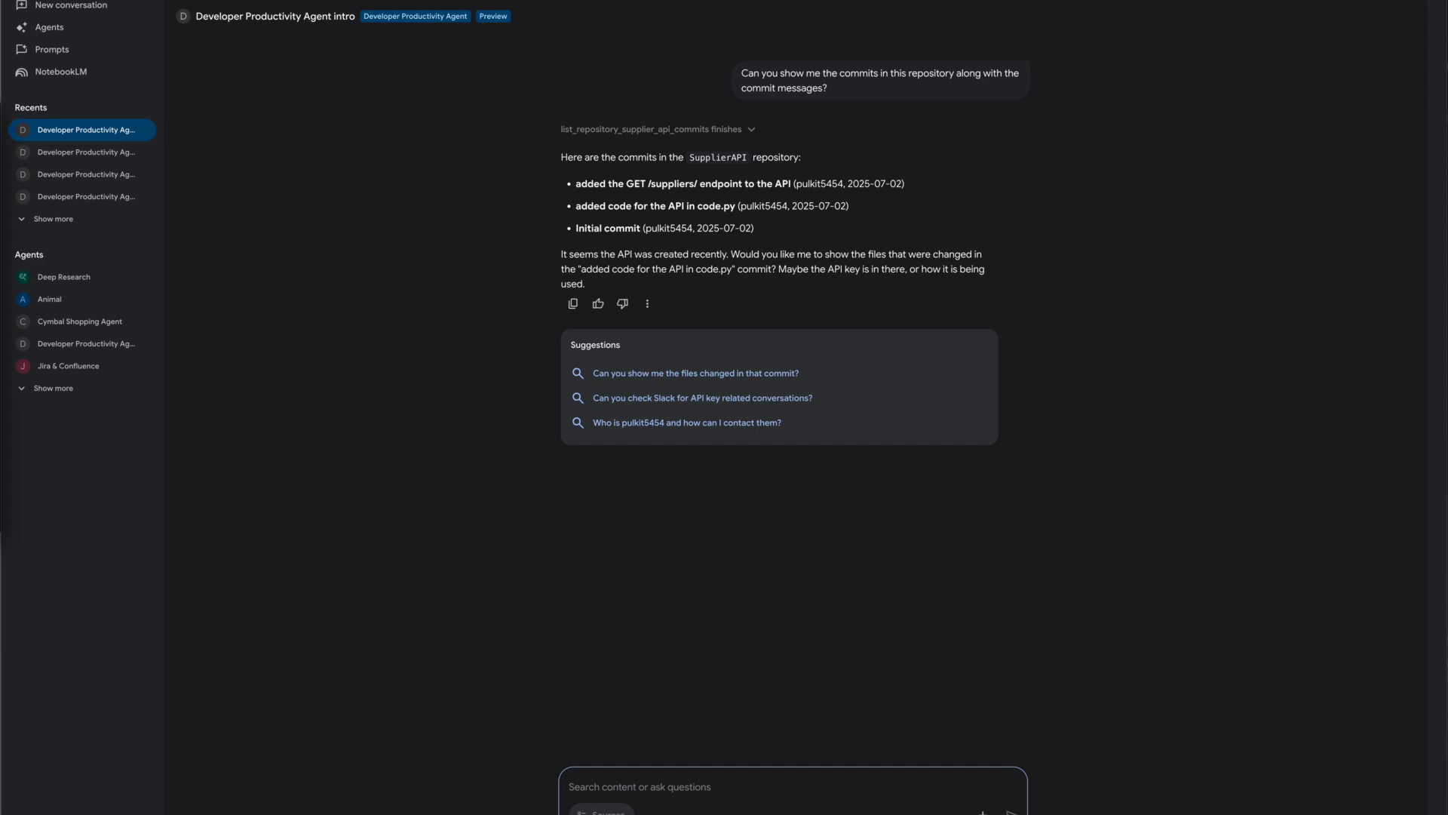
Step: Ask the agent to check Slack for recent API messages, then raise a Jira ticket for the API owner
{"action": "left_click", "coordinate": [712, 789]}
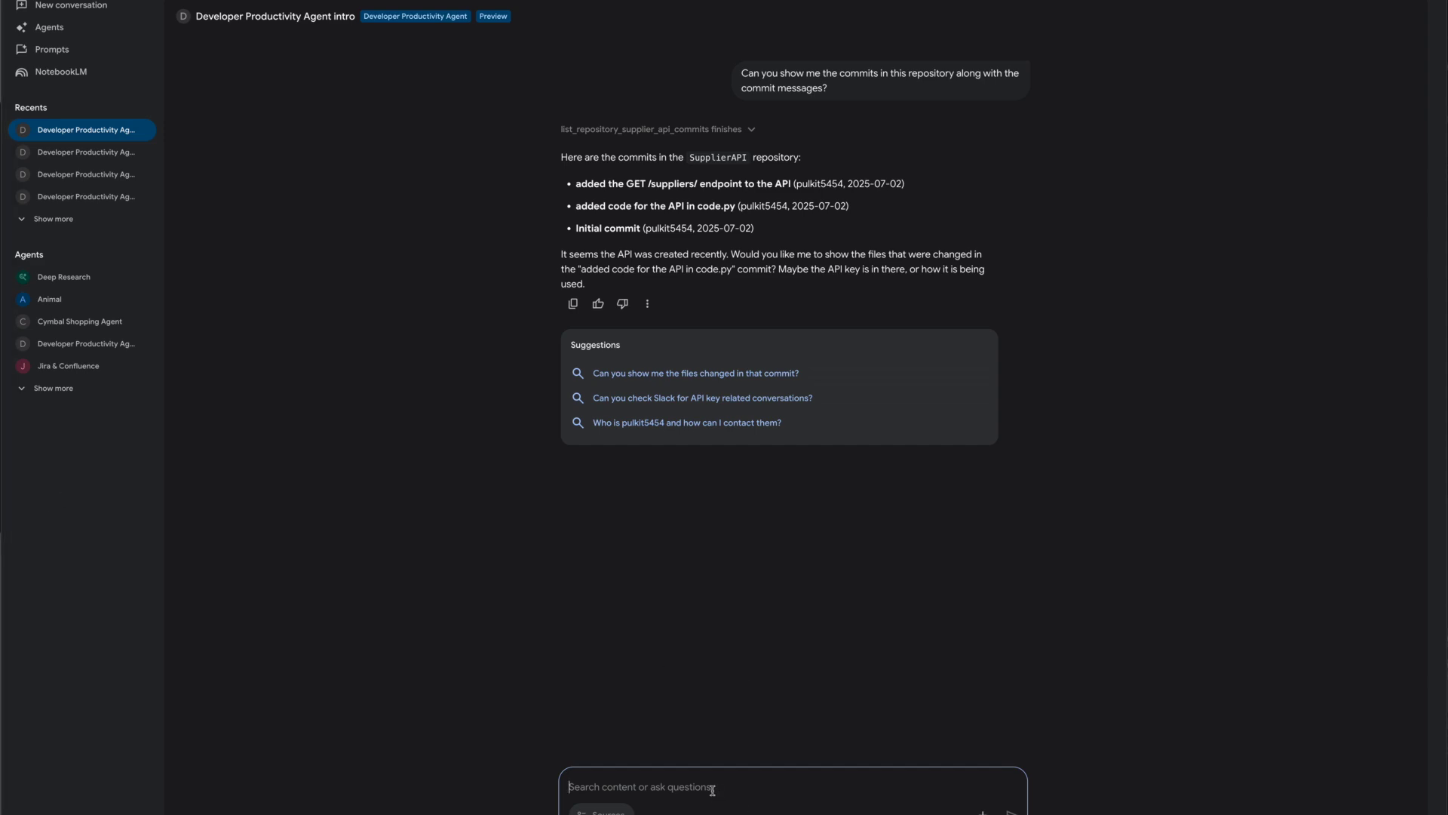
{"action": "type", "text": "Seems like the problem is unrelated to the latest commits, I would like to check slack for any recent discussions about this API."}
{"action": "key", "text": "Return"}
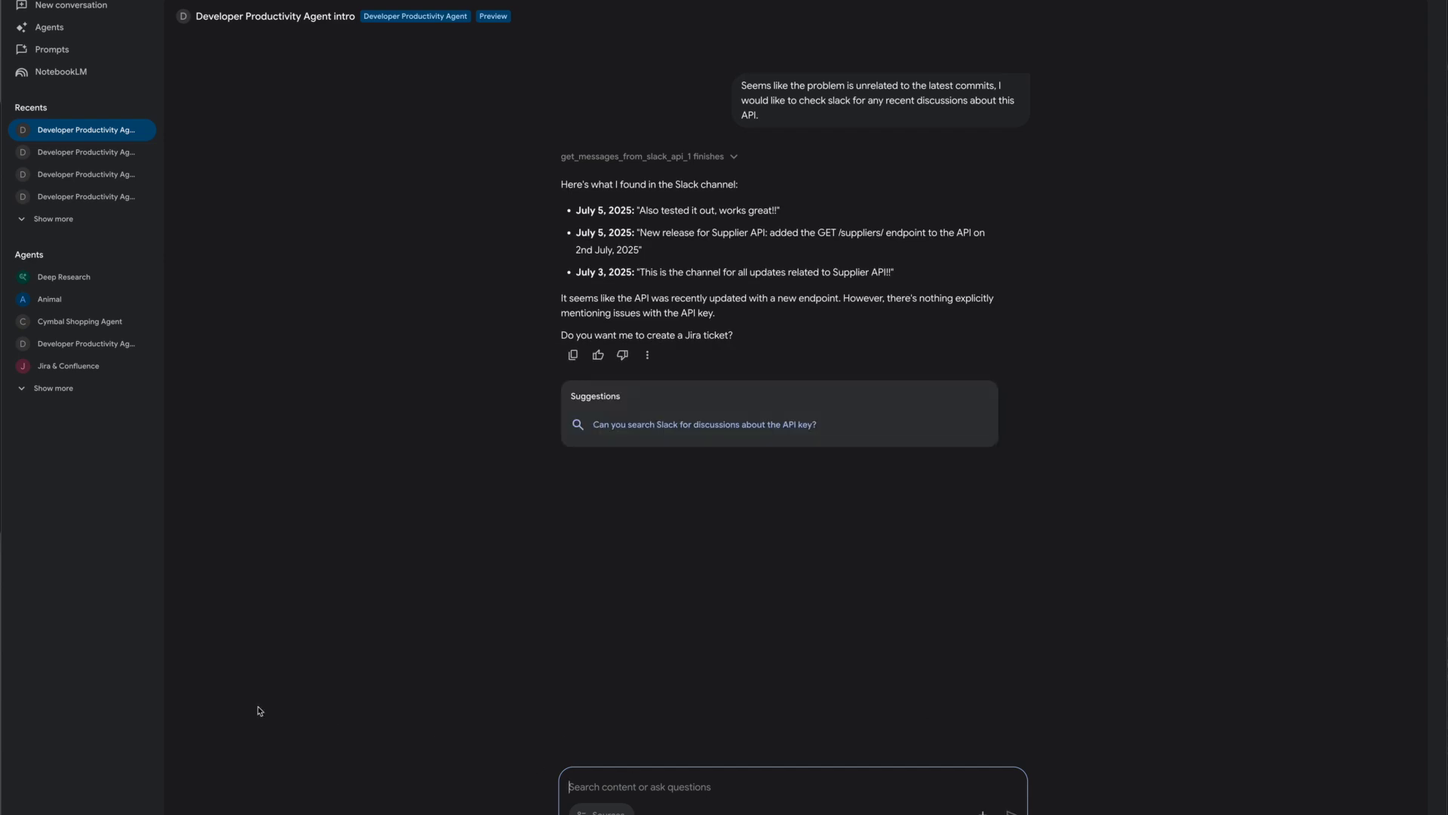
{"action": "scroll", "coordinate": [259, 708], "scroll_direction": "down", "scroll_amount": 1}
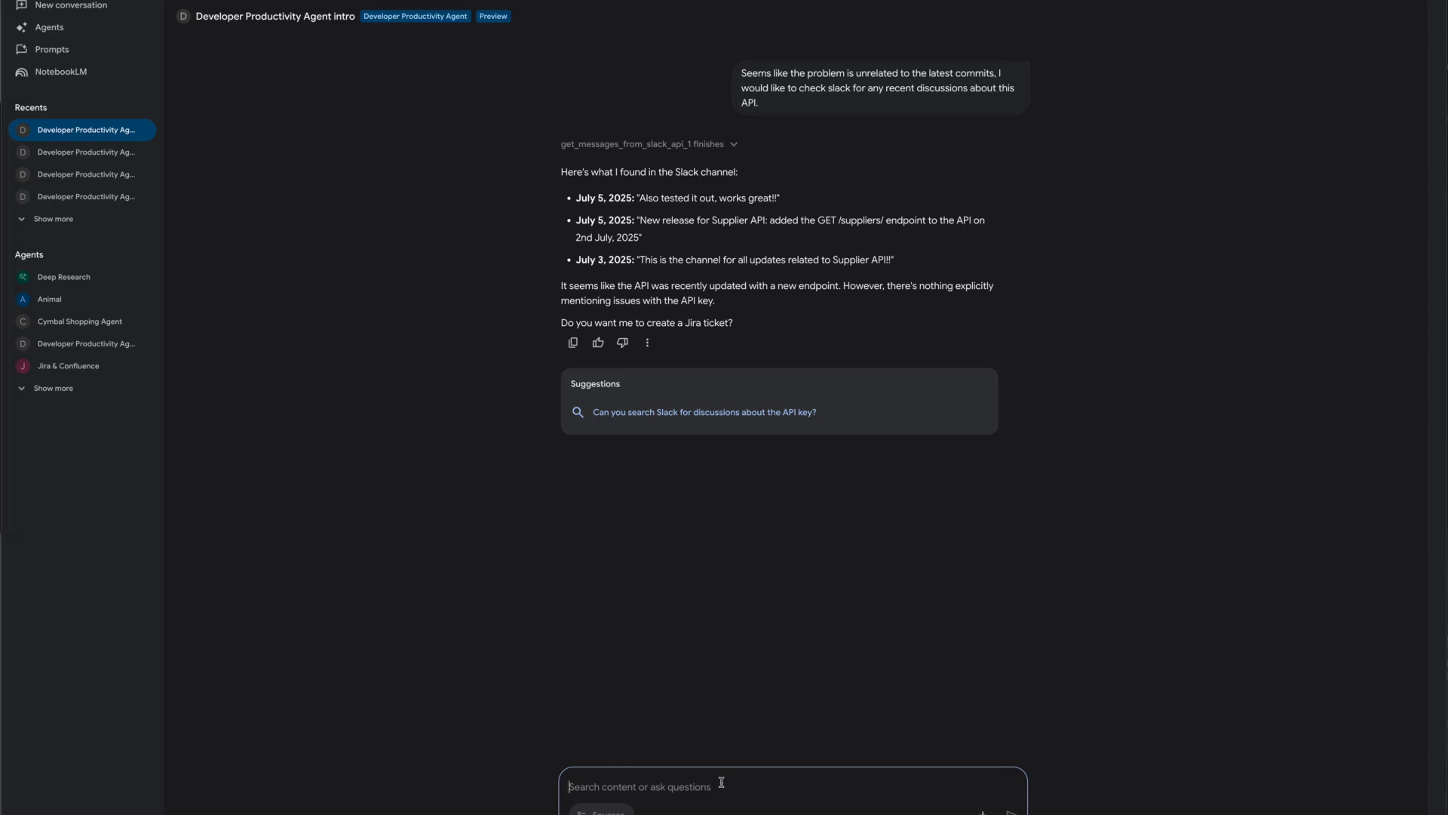
{"action": "type", "text": "Seems like other people were able to test this Api out successfully after the latest changes. I would like to raise a JIRA ticket for the owner of the API. Can you raise a JIRA ticket for me?"}
{"action": "key", "text": "Return"}
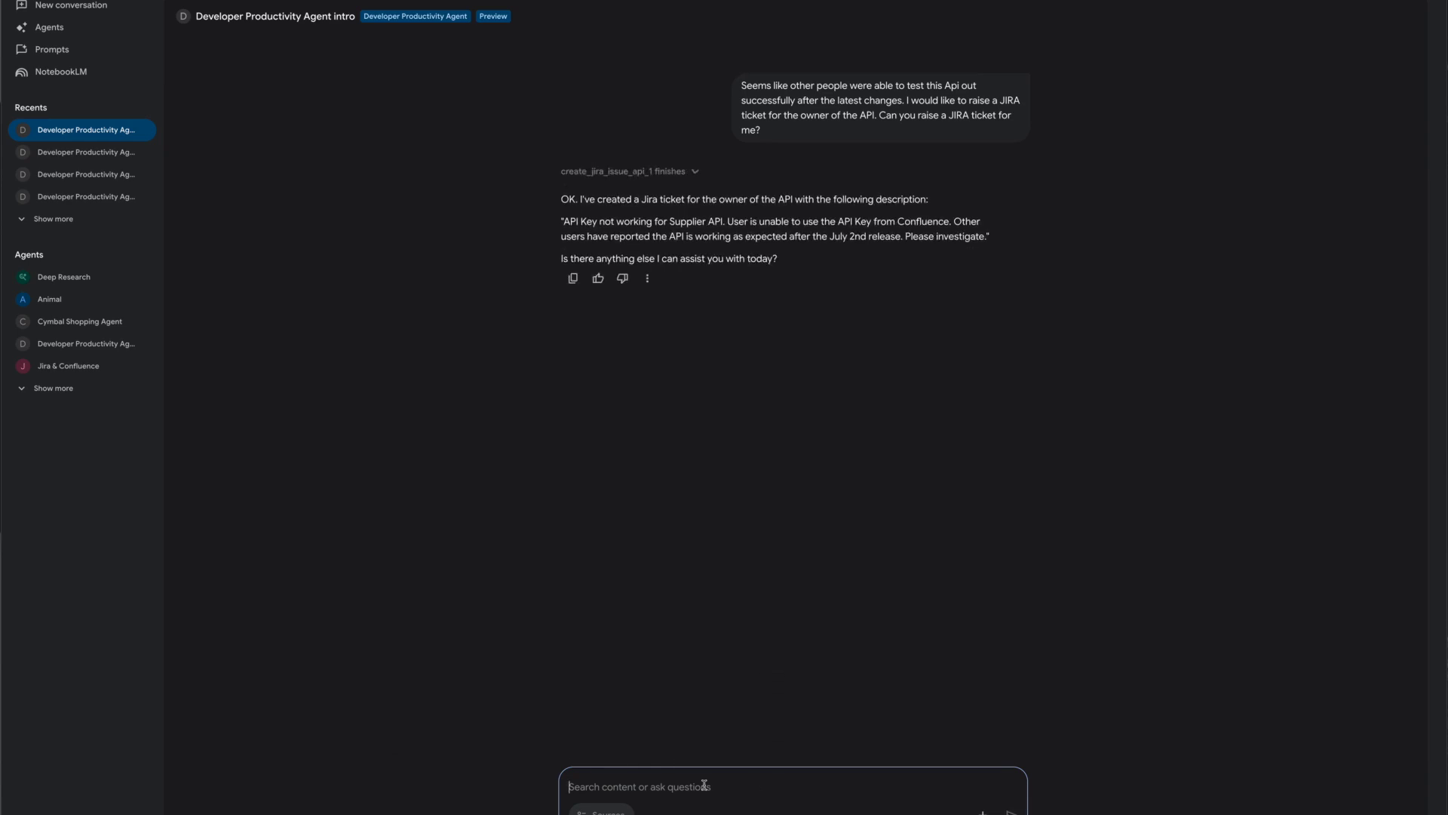
Step: Send 'Thanks!' to the agent after its create_jira_issue confirmation
{"action": "type", "text": "Thanks"}
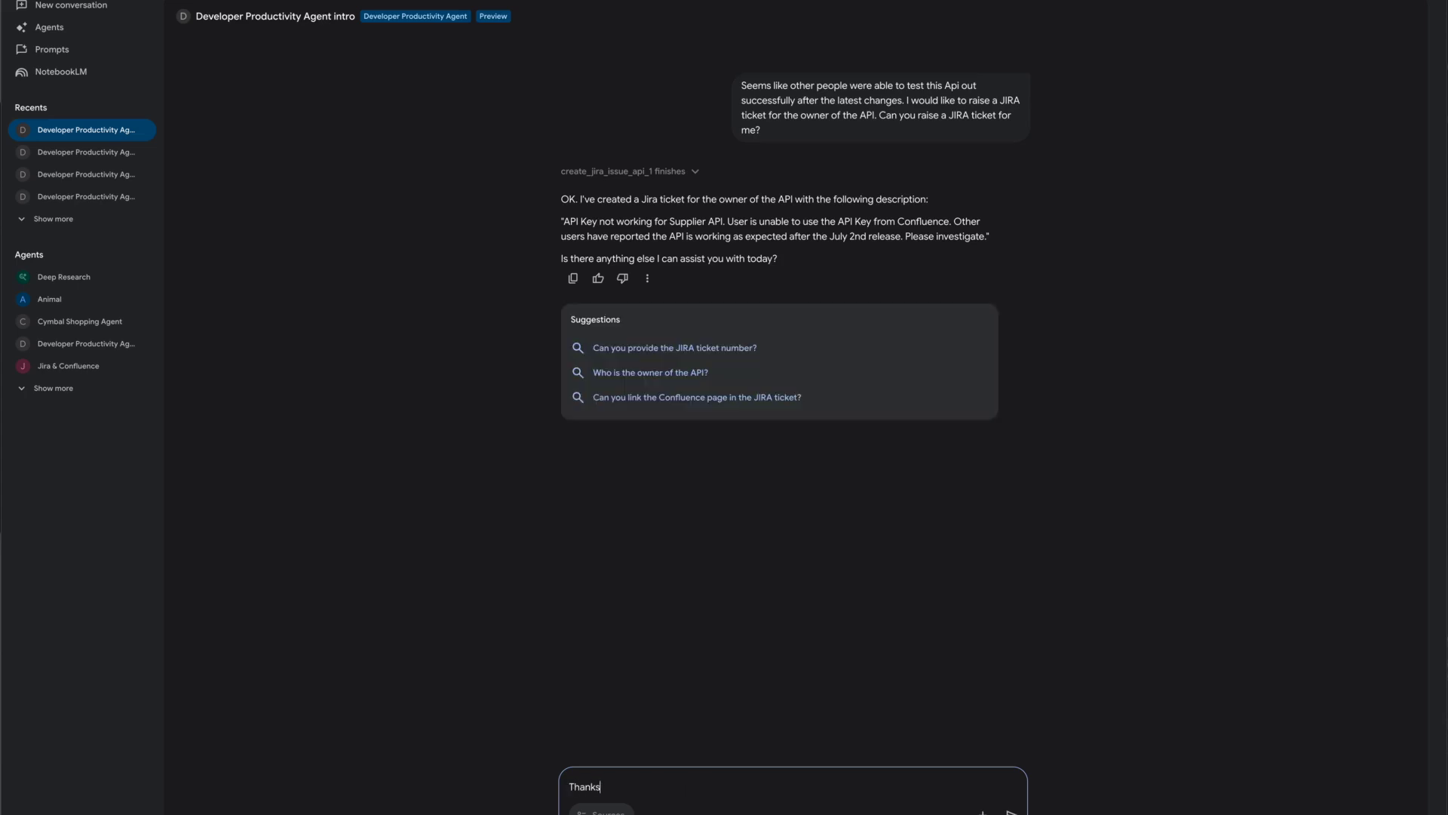
{"action": "type", "text": "!"}
{"action": "key", "text": "Return"}
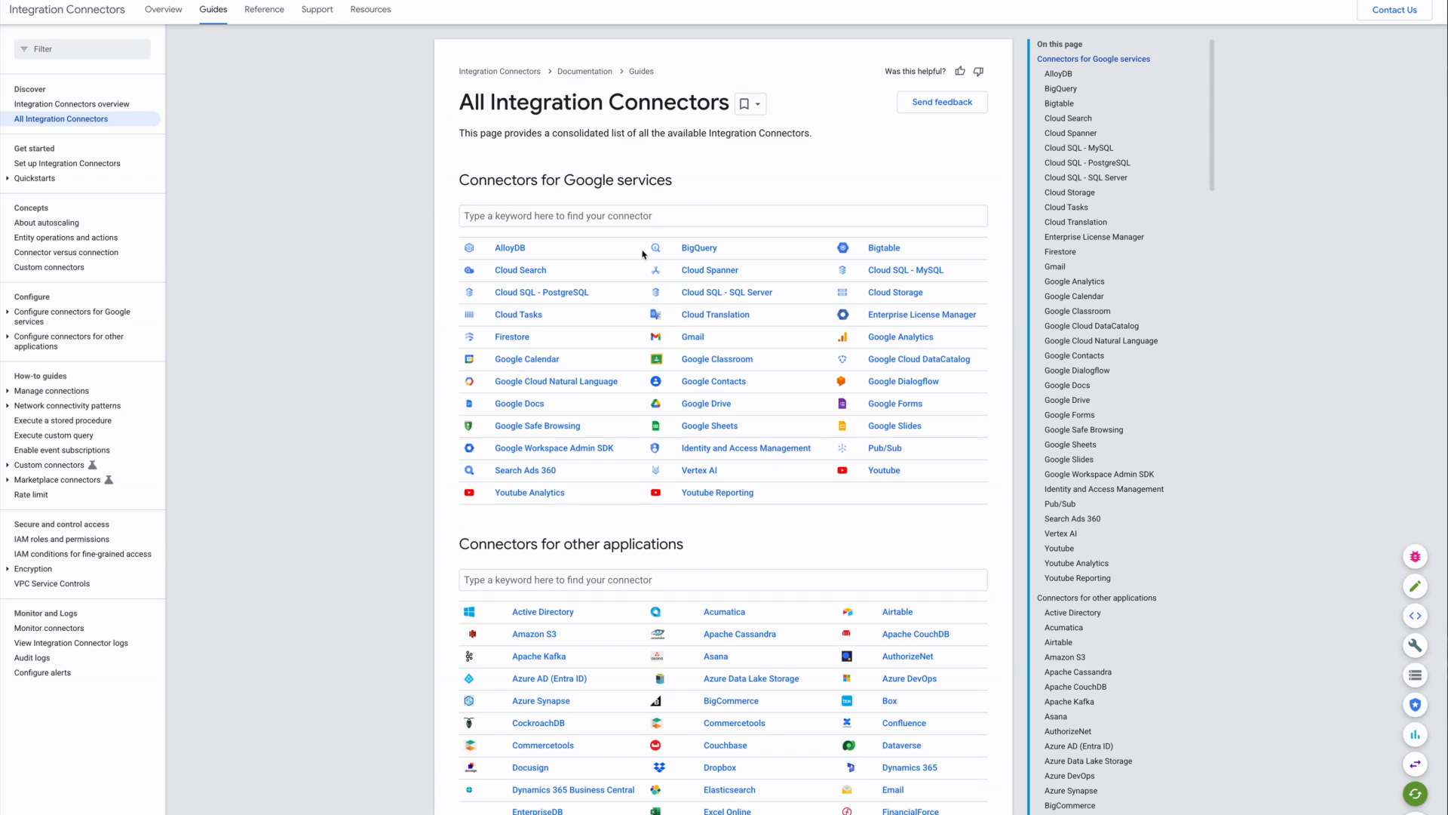
Step: Scroll the All Integration Connectors page down to the Connectors for other applications section
{"action": "scroll", "coordinate": [643, 254], "scroll_direction": "down", "scroll_amount": 6}
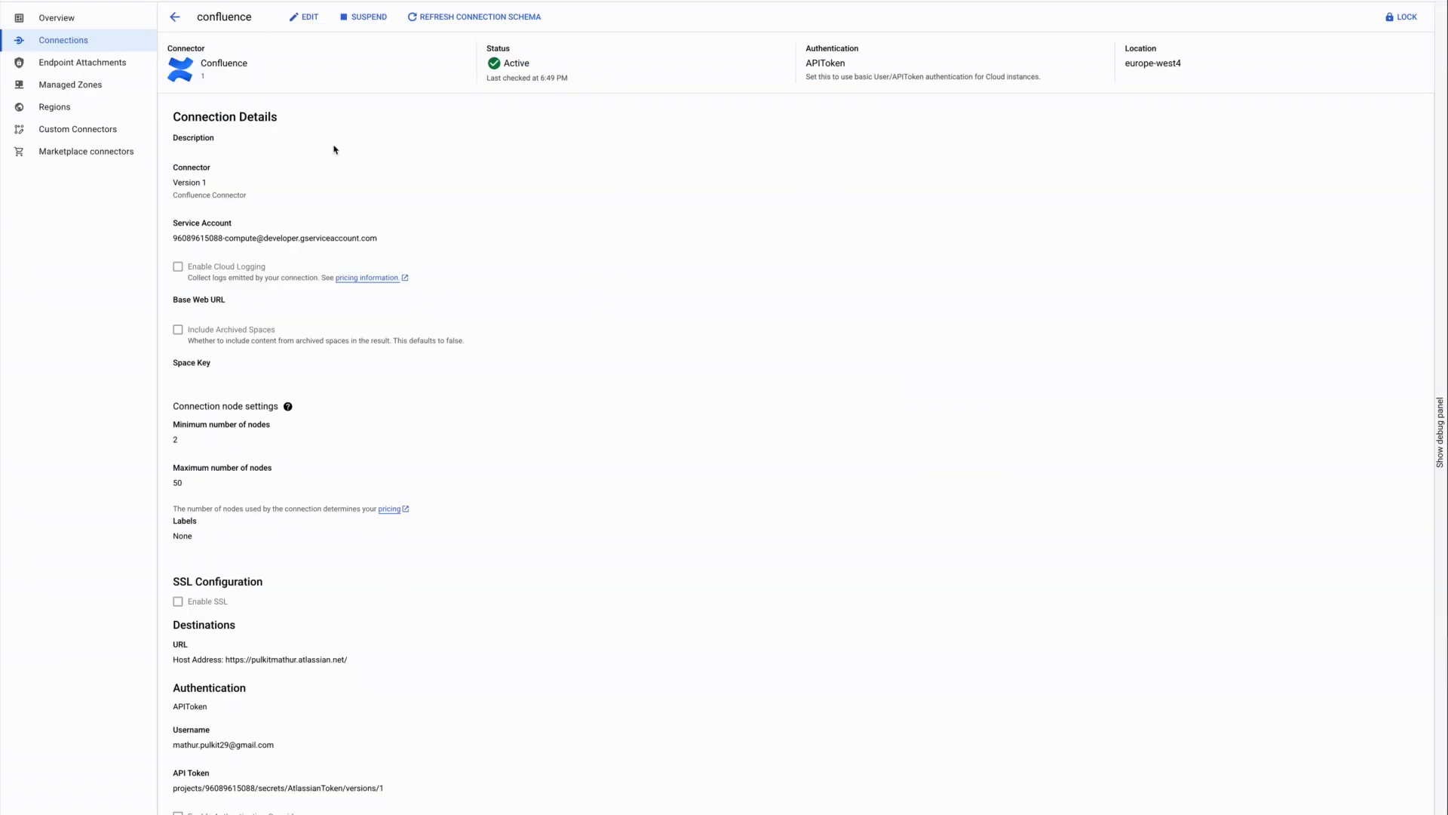
Step: Highlight the Confluence connection's Host Address, Username and API Token settings
{"action": "scroll", "coordinate": [414, 183], "scroll_direction": "down", "scroll_amount": 2}
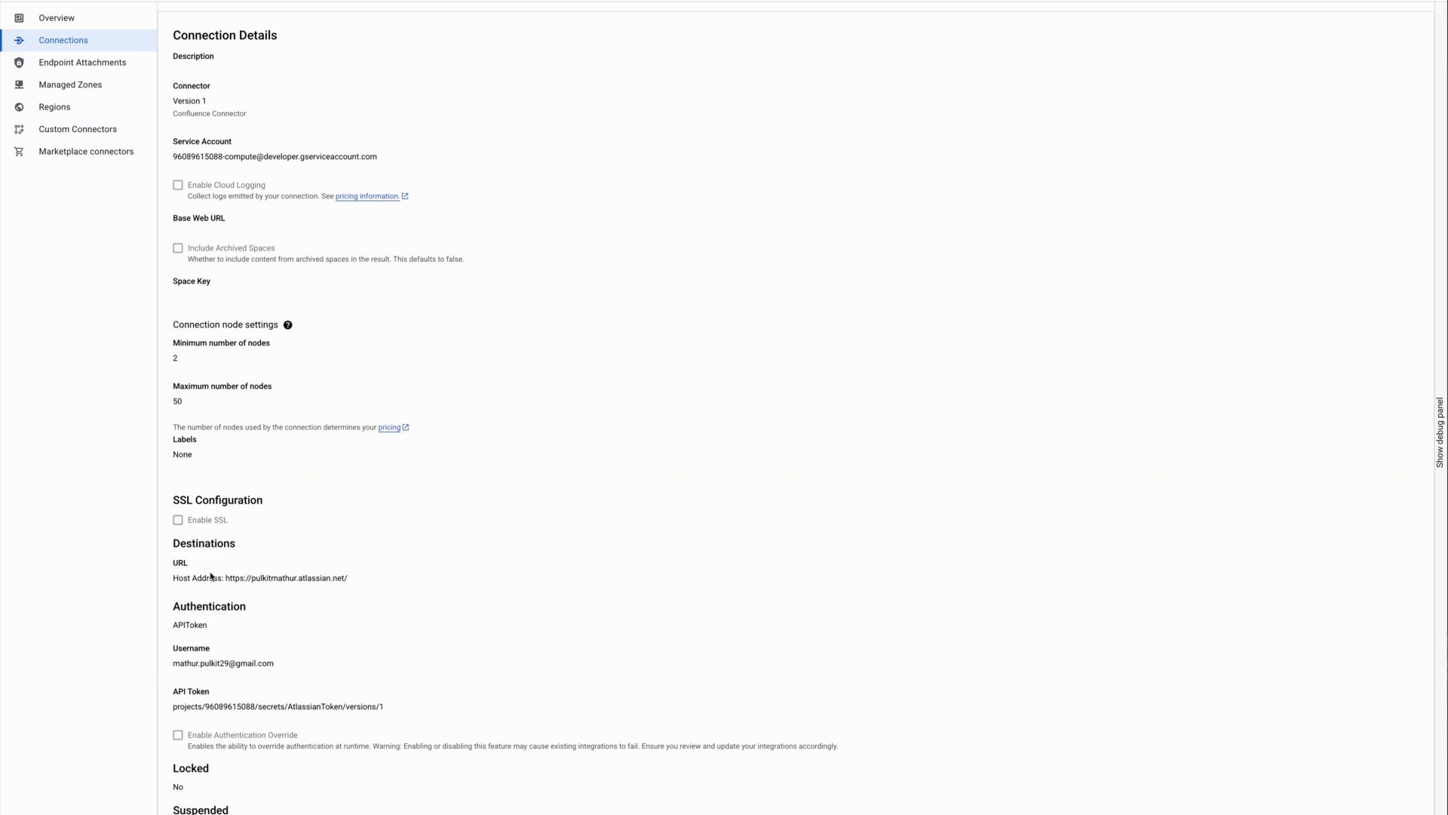
{"action": "left_click_drag", "start_coordinate": [173, 581], "coordinate": [222, 578]}
{"action": "left_click_drag", "start_coordinate": [171, 649], "coordinate": [213, 692]}
{"action": "left_click", "coordinate": [443, 608]}
{"action": "scroll", "coordinate": [442, 611], "scroll_direction": "up", "scroll_amount": 1}
{"action": "scroll", "coordinate": [442, 611], "scroll_direction": "up", "scroll_amount": 1}
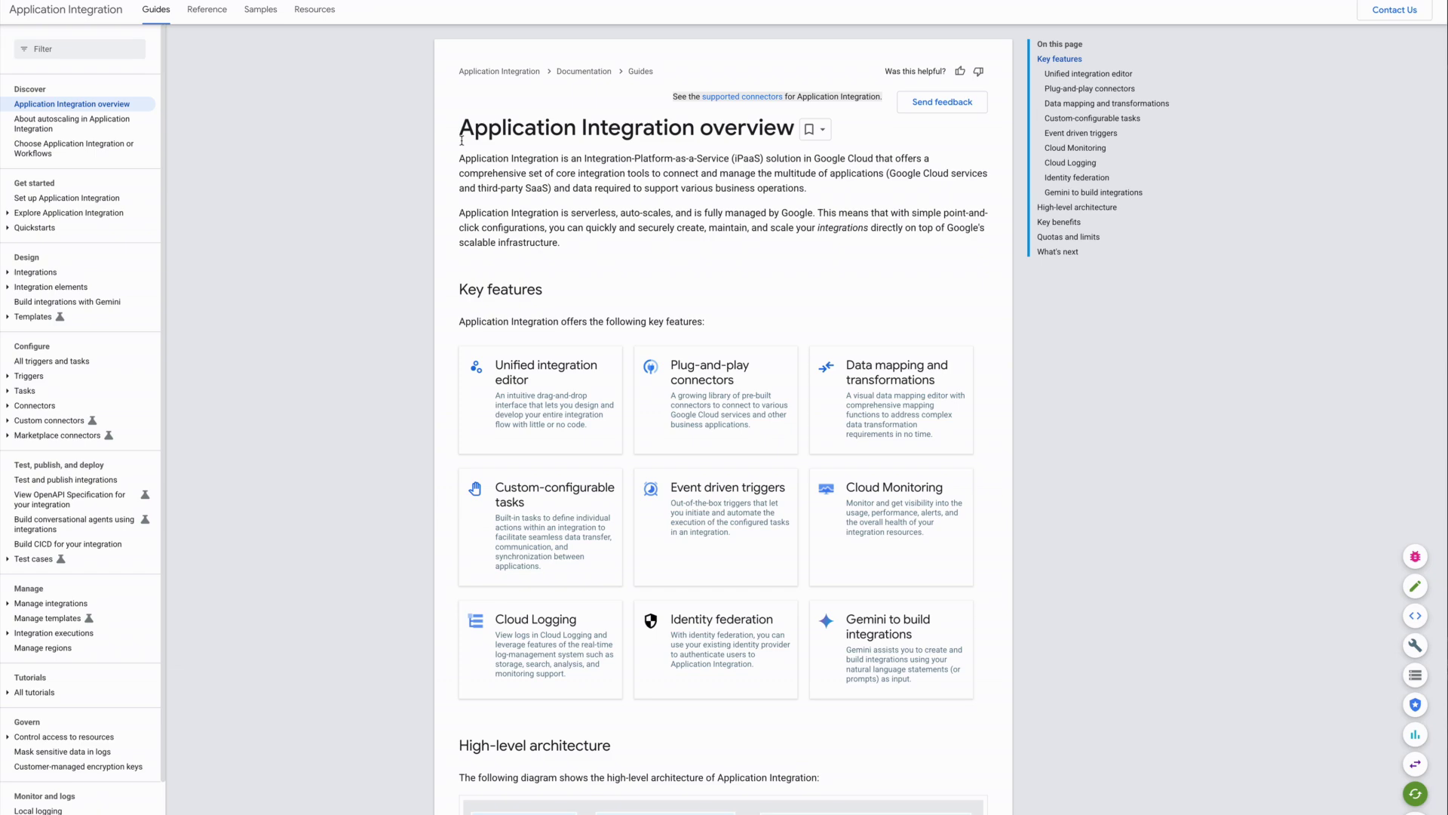
Step: Inspect the CreateJIRAIssue flow's Retrieve Assignee settings and the Create Input for JIRA data mapping
{"action": "scroll", "coordinate": [517, 263], "scroll_direction": "down", "scroll_amount": 8}
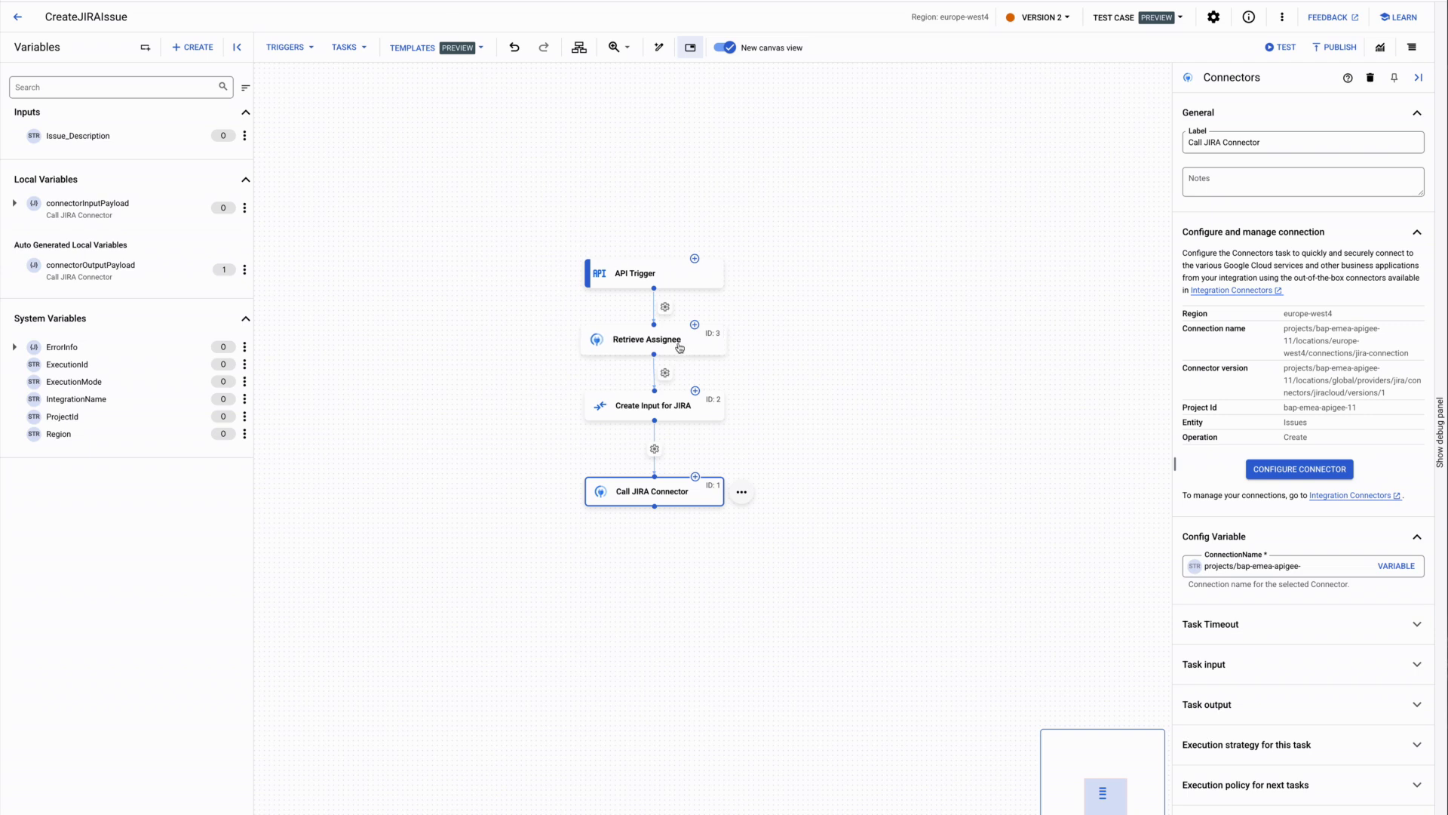
{"action": "left_click", "coordinate": [679, 347]}
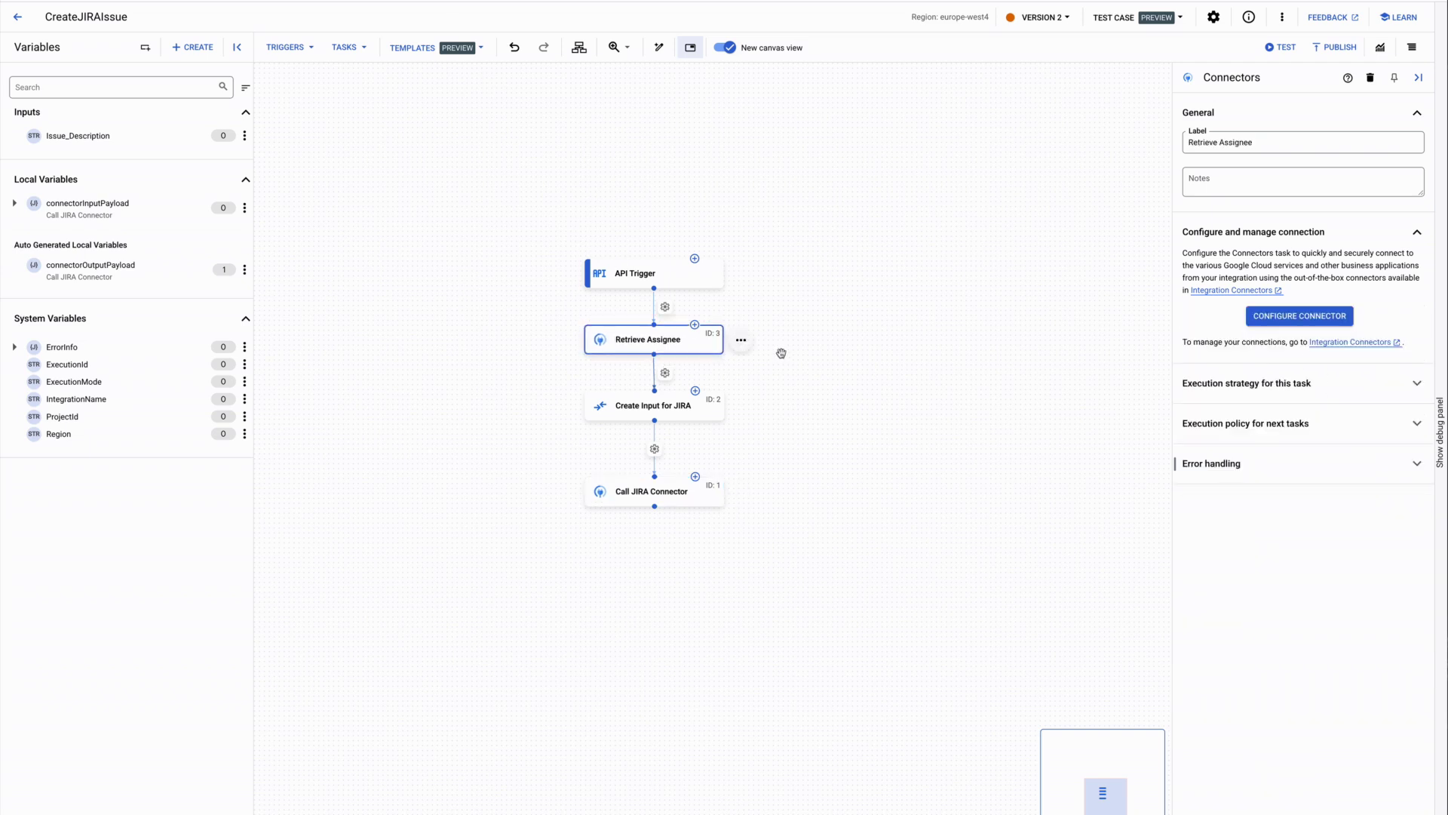
{"action": "left_click", "coordinate": [687, 415]}
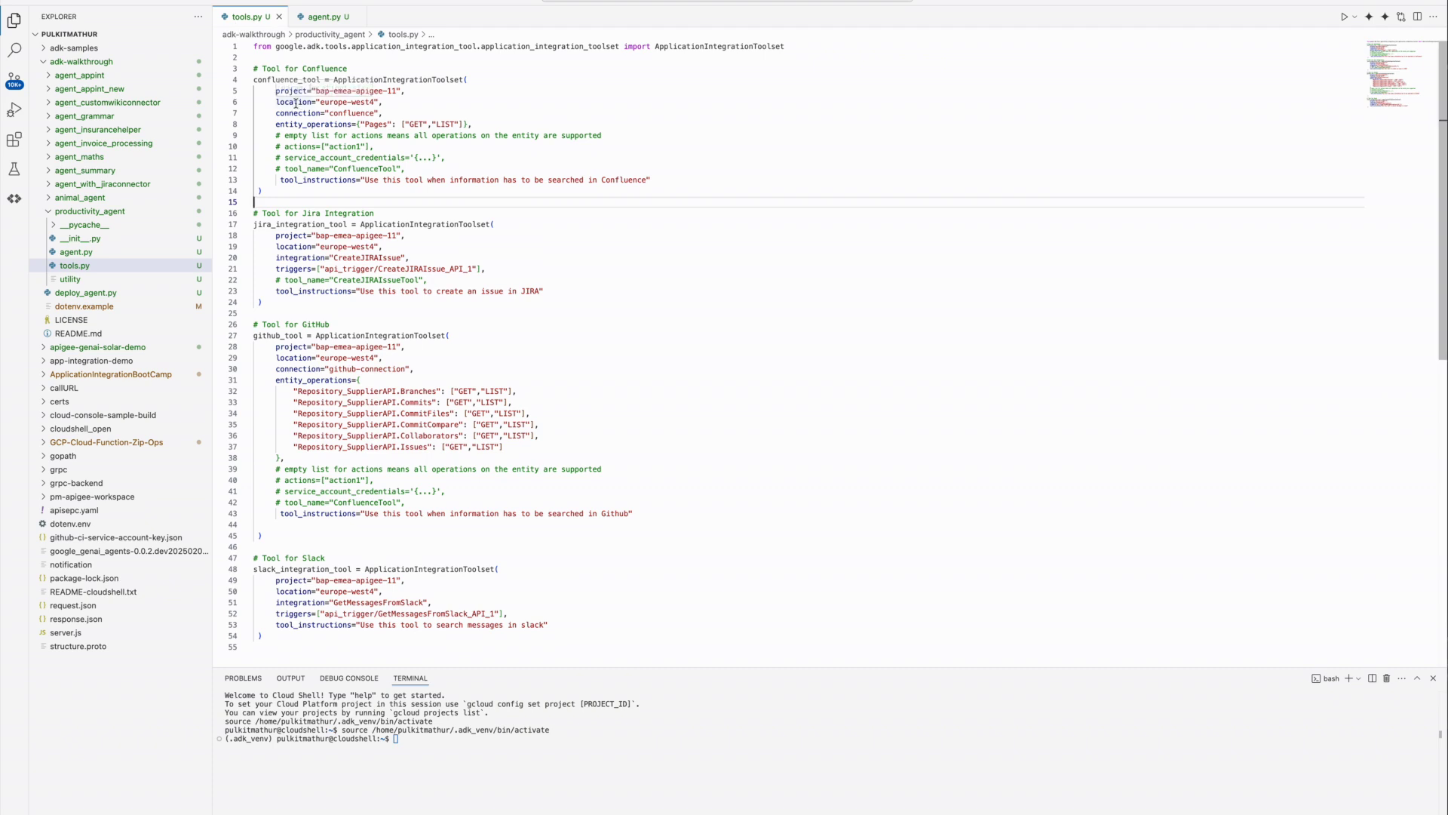
Step: Highlight the Confluence, Jira Integration, GitHub and Slack tool sections in tools.py, focusing on github_tool
{"action": "left_click", "coordinate": [323, 17]}
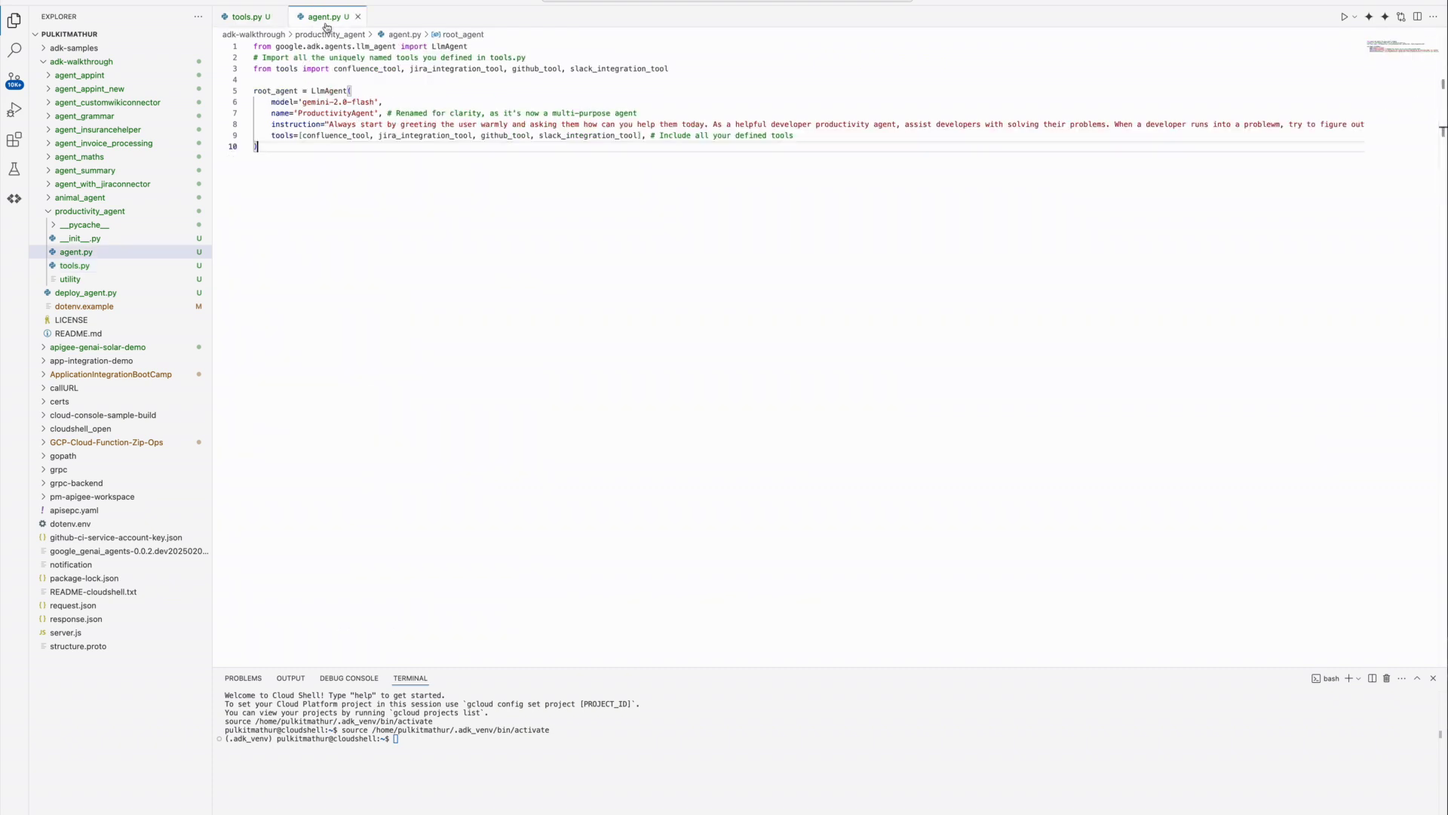
{"action": "left_click", "coordinate": [254, 17]}
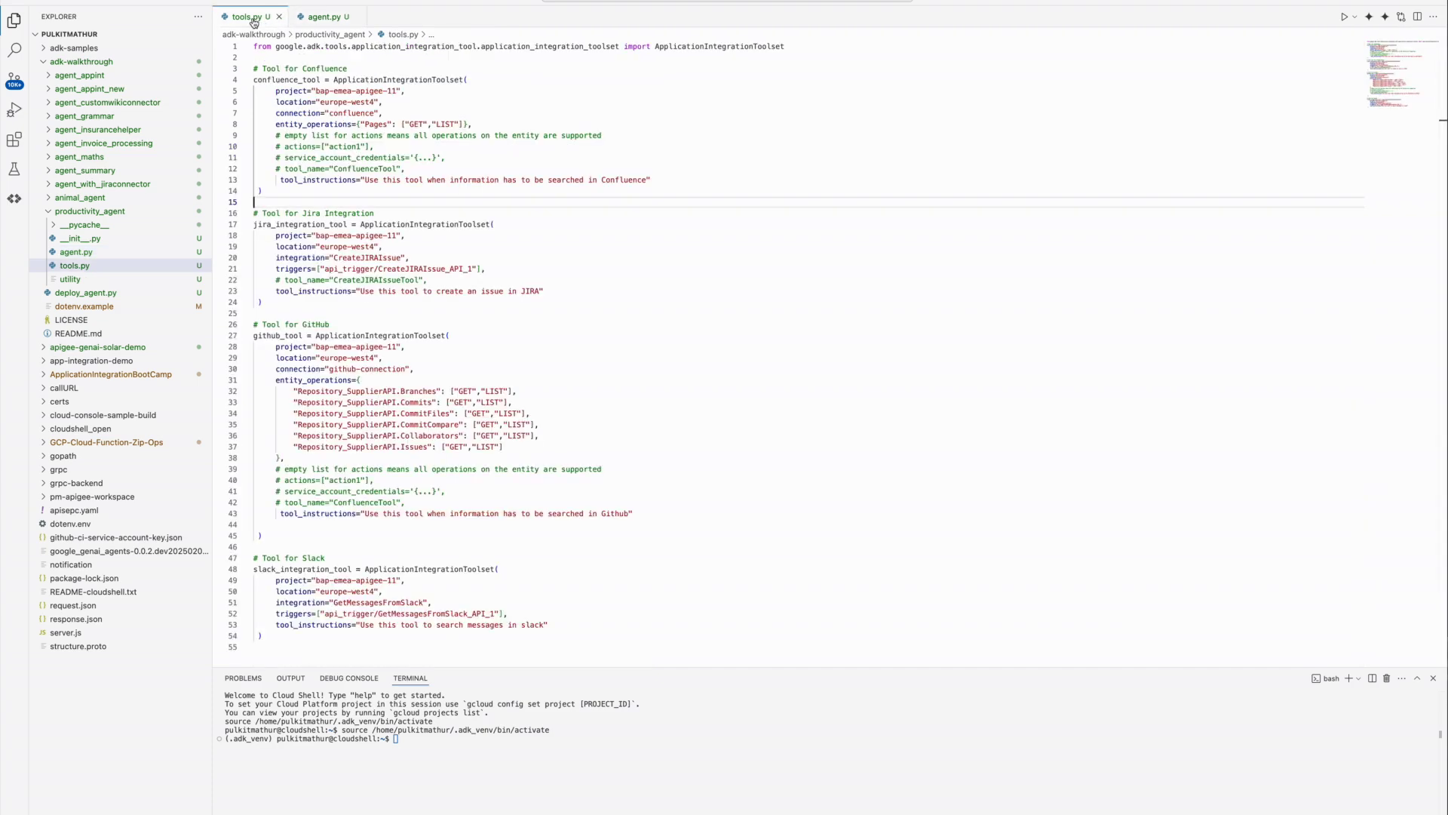
{"action": "left_click_drag", "start_coordinate": [254, 71], "coordinate": [350, 69]}
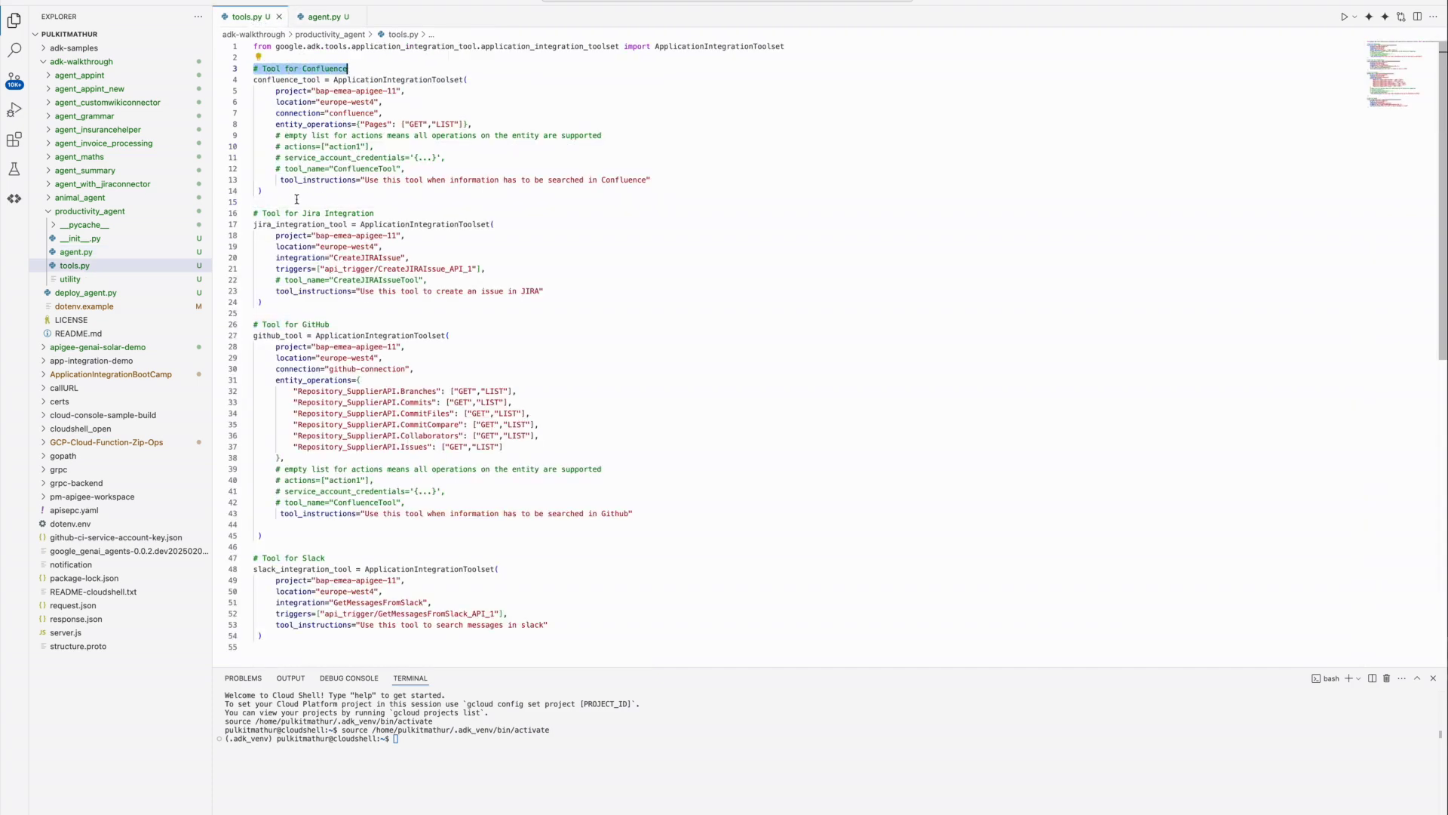
{"action": "left_click_drag", "start_coordinate": [254, 213], "coordinate": [381, 211]}
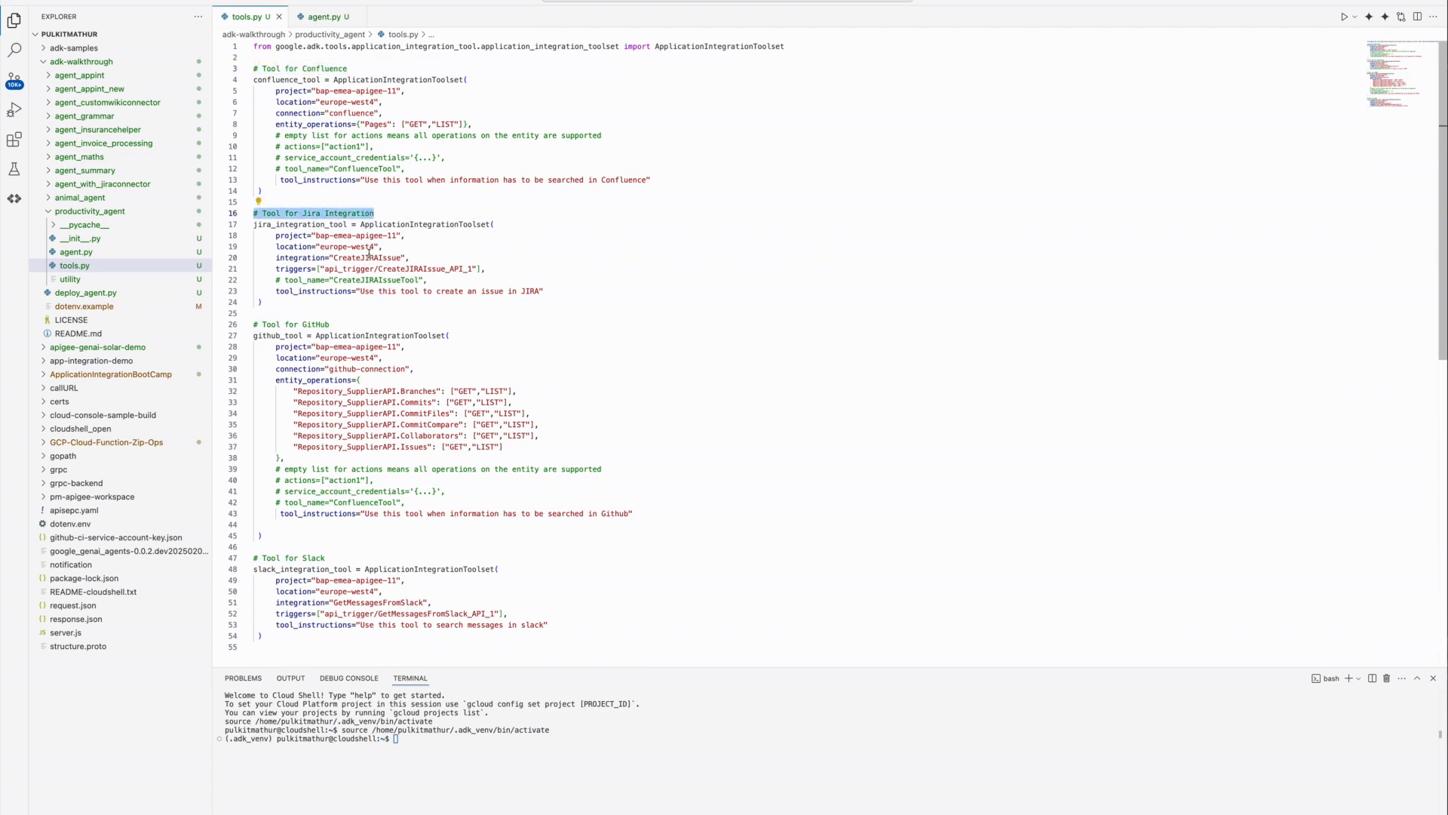
{"action": "left_click_drag", "start_coordinate": [330, 324], "coordinate": [254, 325]}
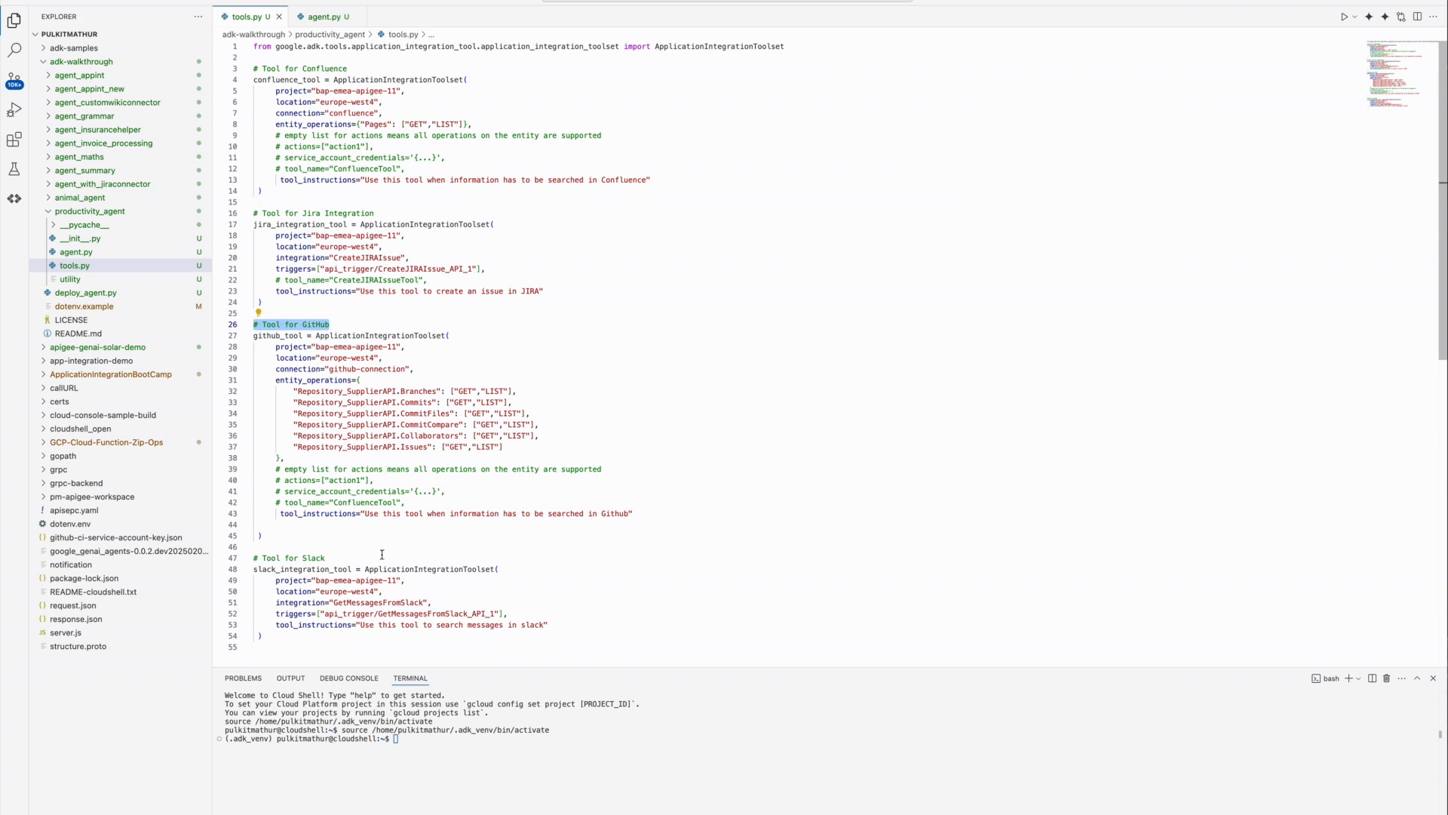
{"action": "left_click_drag", "start_coordinate": [331, 558], "coordinate": [242, 556]}
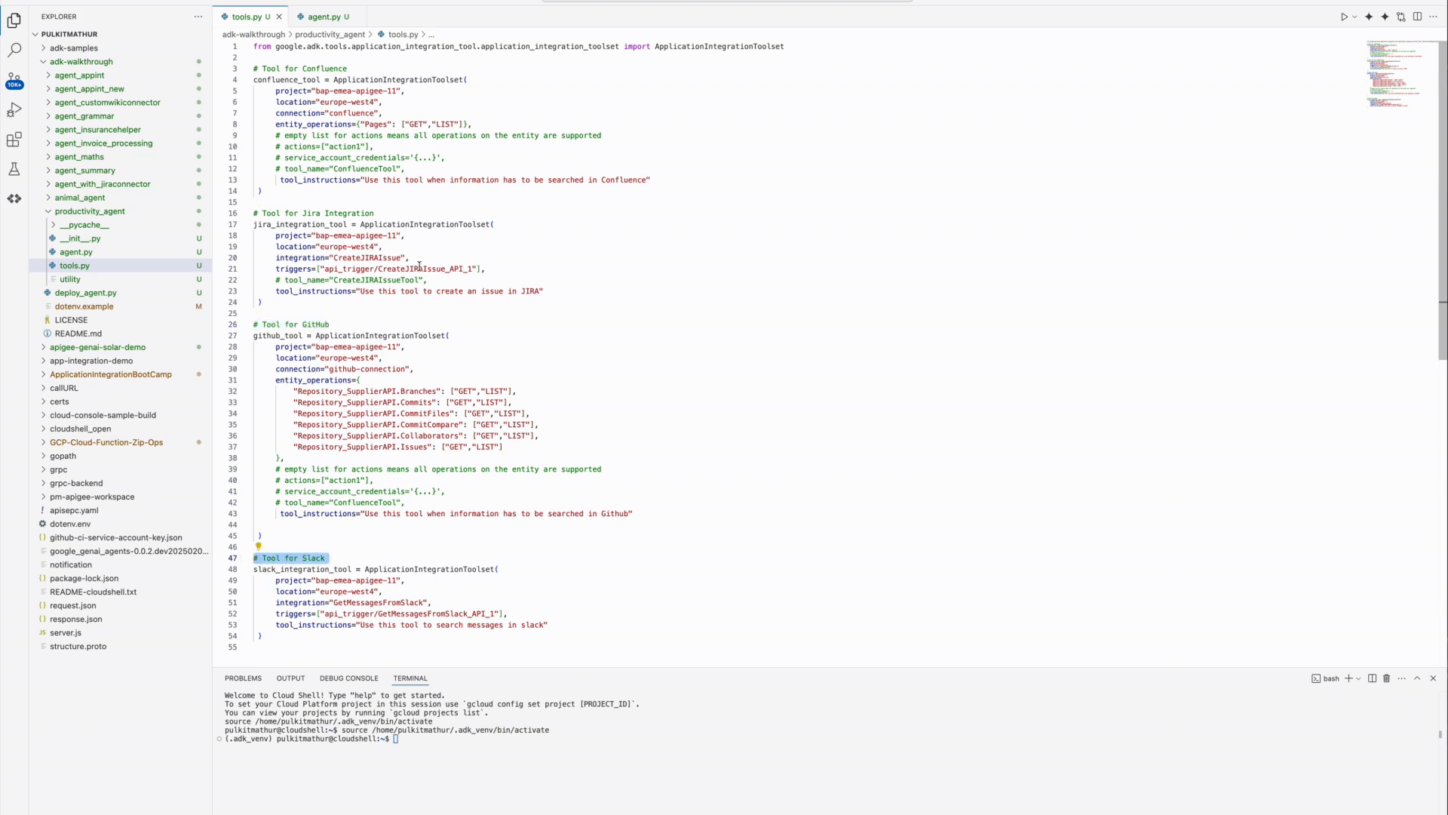
{"action": "left_click", "coordinate": [514, 351]}
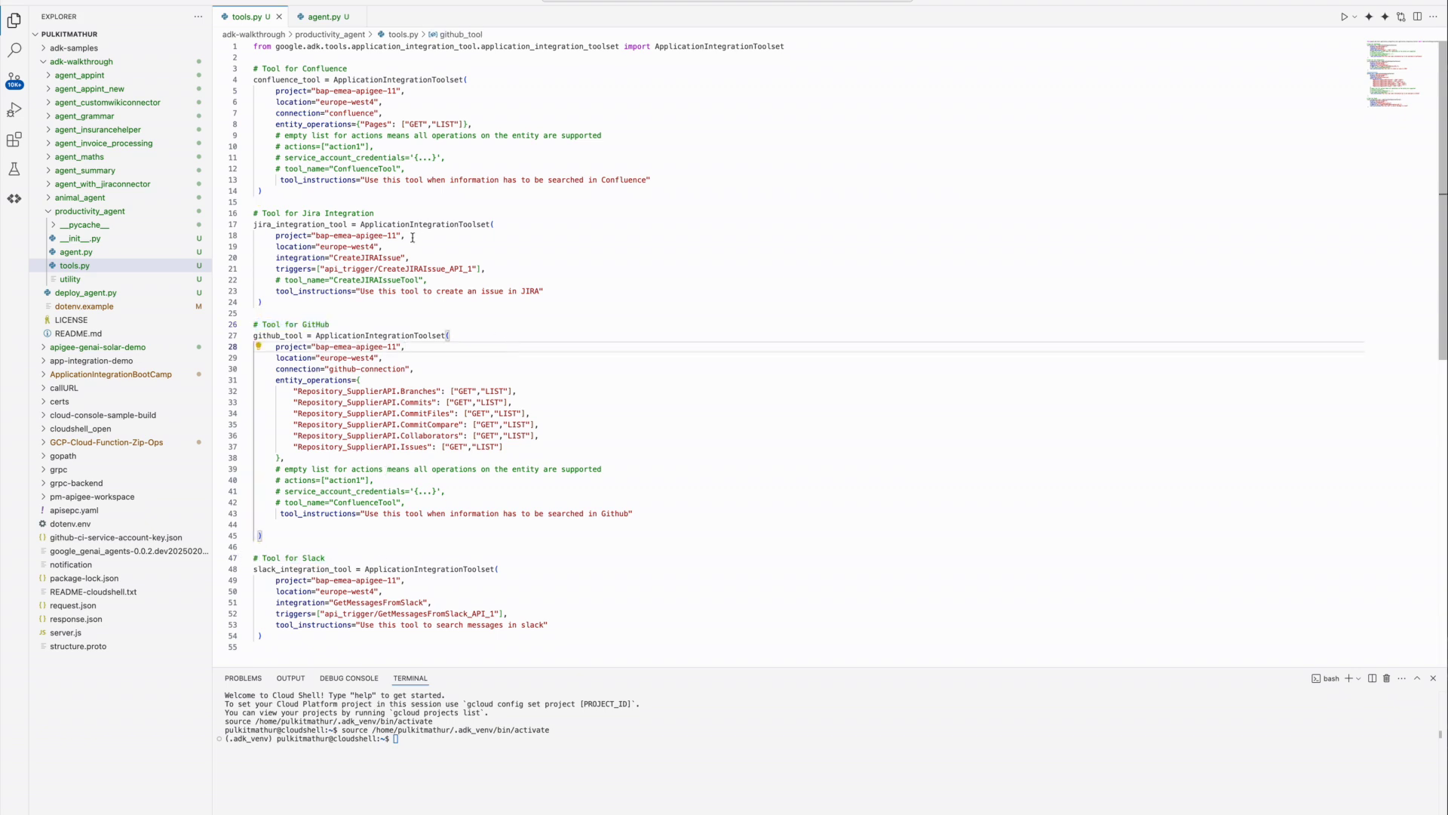
{"action": "scroll", "coordinate": [514, 351], "scroll_direction": "down", "scroll_amount": 2}
Step: Highlight the ProductivityAgent's instruction text in agent.py
{"action": "left_click", "coordinate": [316, 17]}
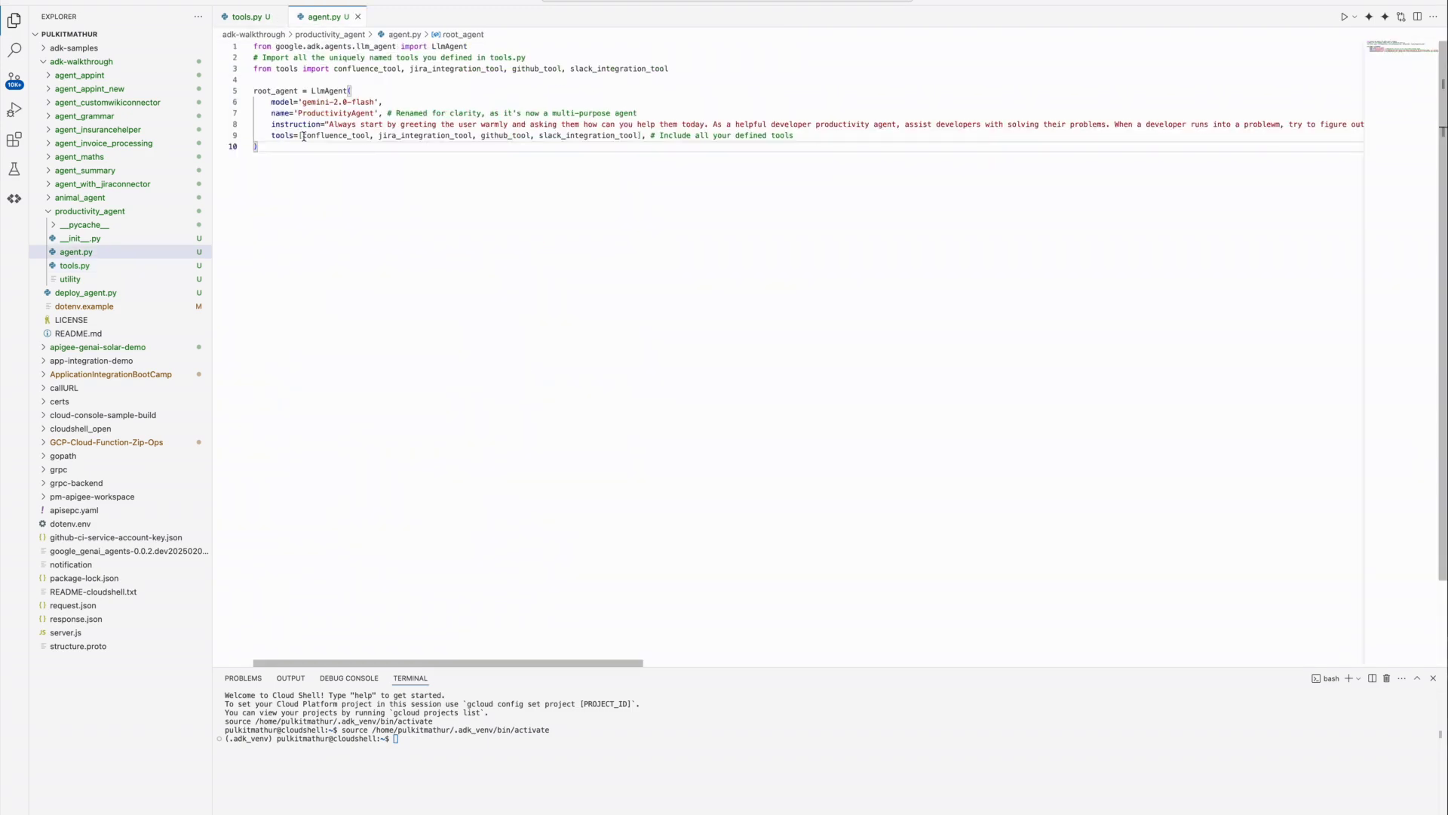
{"action": "left_click_drag", "start_coordinate": [268, 126], "coordinate": [525, 123]}
{"action": "left_click", "coordinate": [526, 123]}
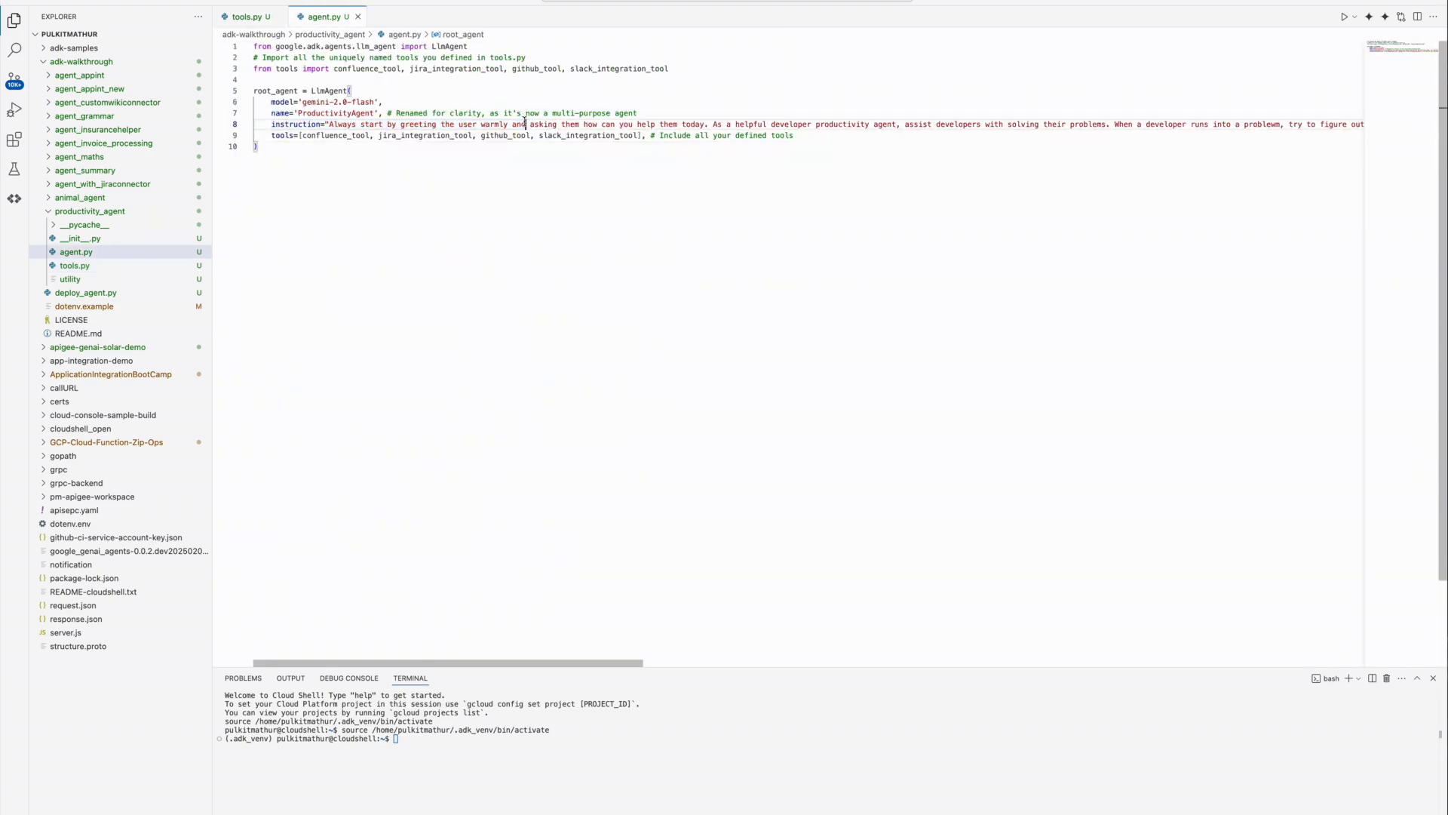